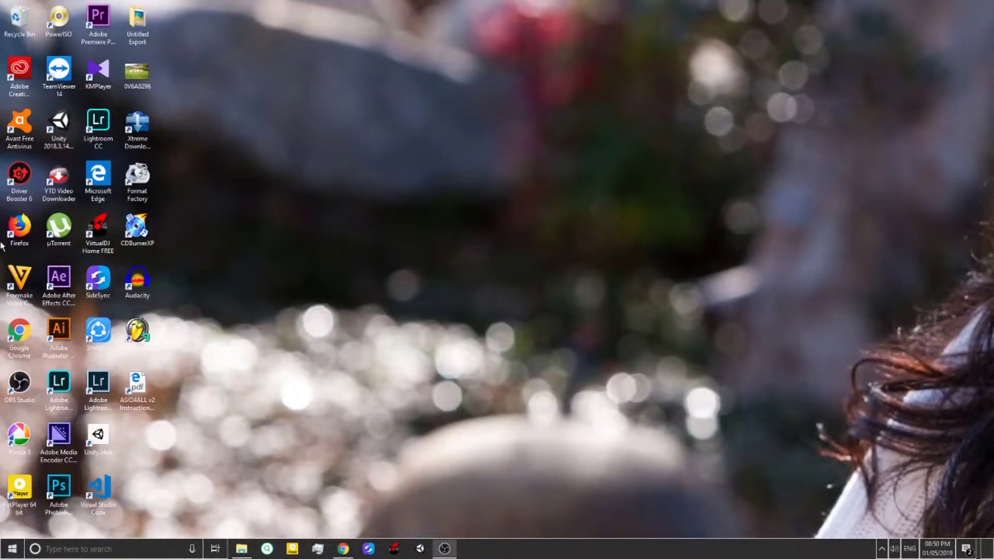
Launch Premiere Pro and create a new project named My colors in the After Movies folder.
left_click(99, 37)
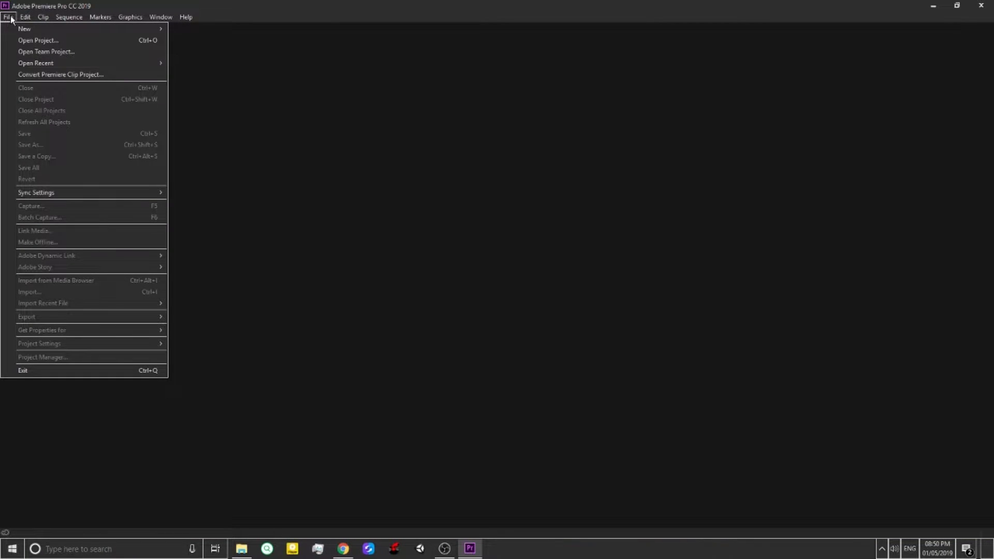
mouse_move(103, 29)
left_click(299, 28)
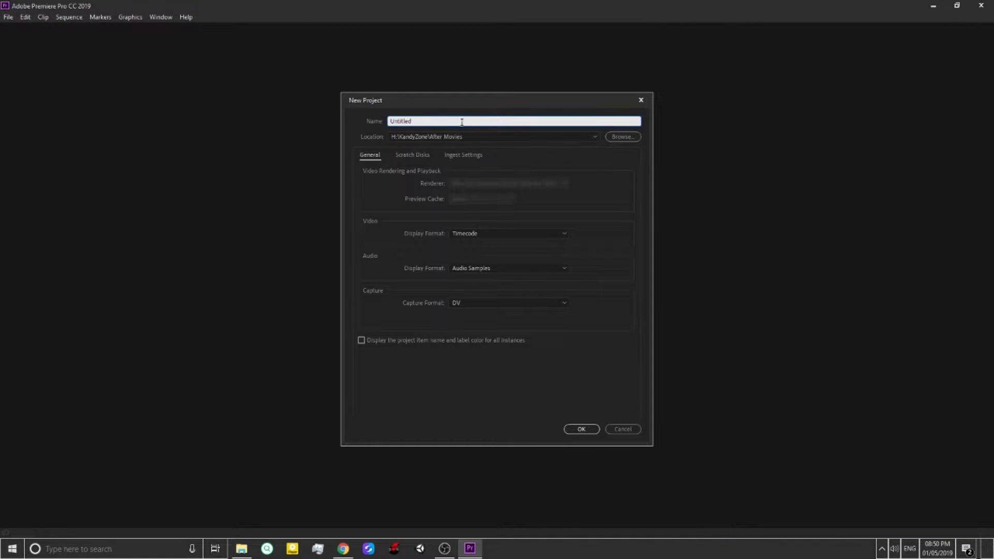
left_click(517, 120)
double_click(517, 120)
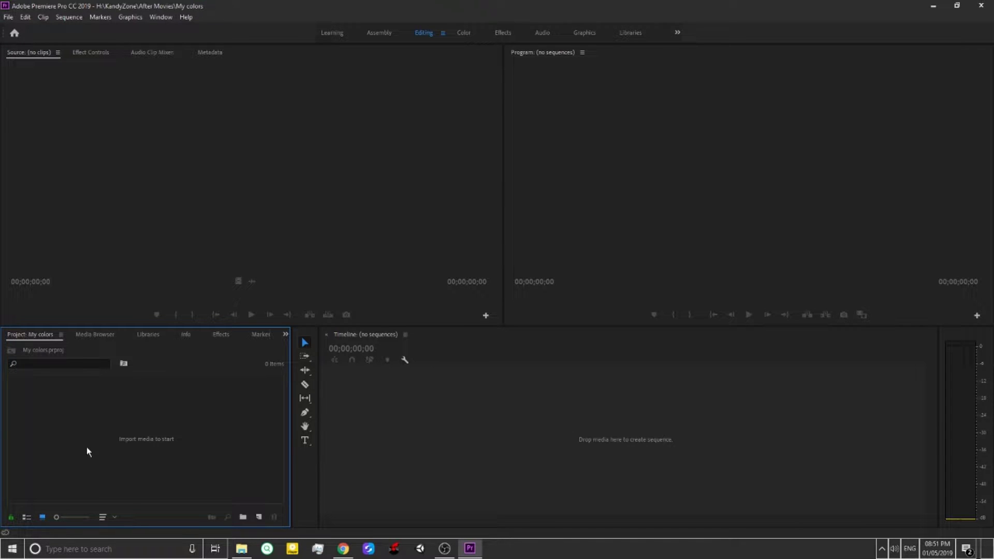
left_click(241, 549)
Import the three MP4 clips and preview 0V6A8959 in the Source monitor.
left_click_drag(484, 252, 106, 462)
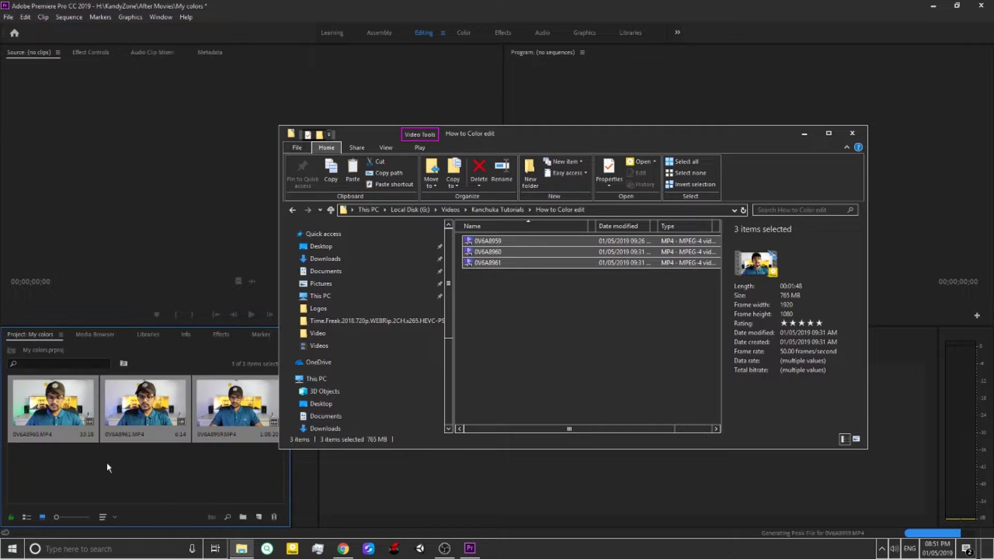
left_click(224, 411)
double_click(234, 407)
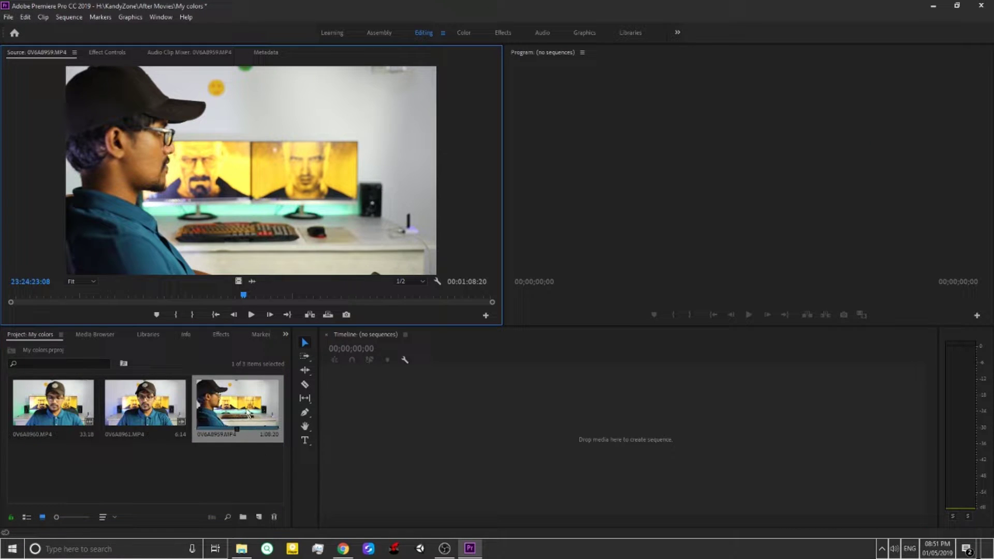
Build a 0V6A8959 sequence by dragging the clip into the empty timeline.
left_click(626, 436)
left_click_drag(238, 406, 669, 443)
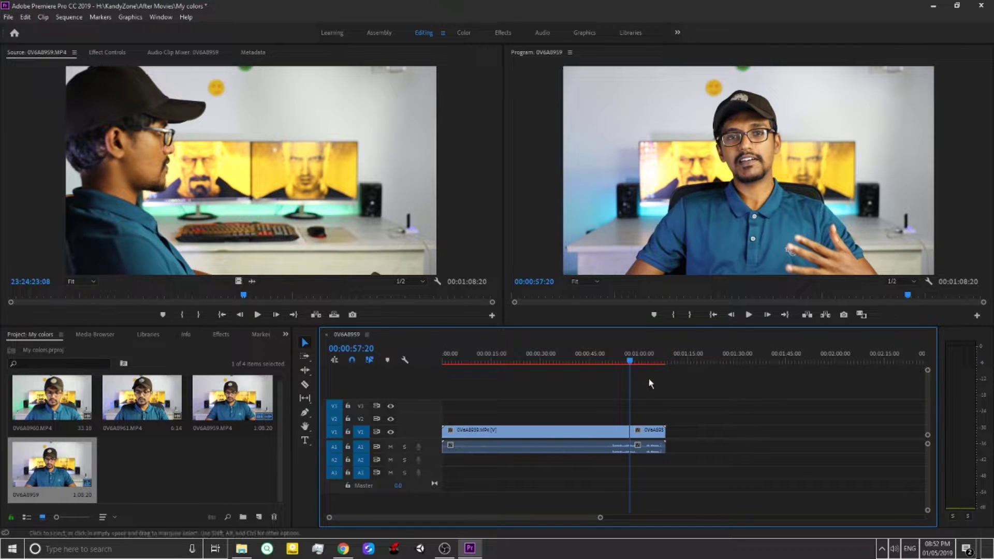
key("=")
Apply the Lumetri Cinematic 2 Strip preset to the second V1 clip segment.
left_click(632, 434)
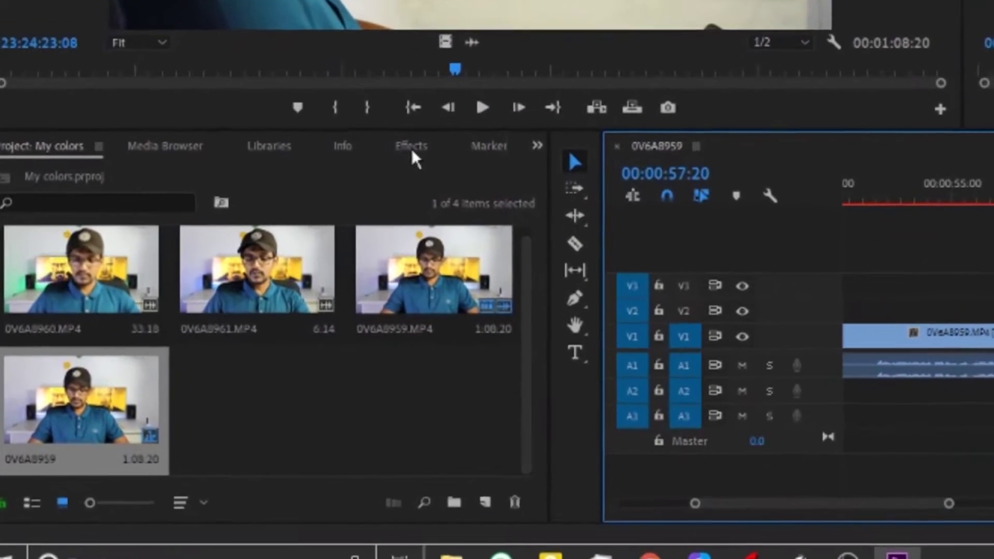
left_click(222, 336)
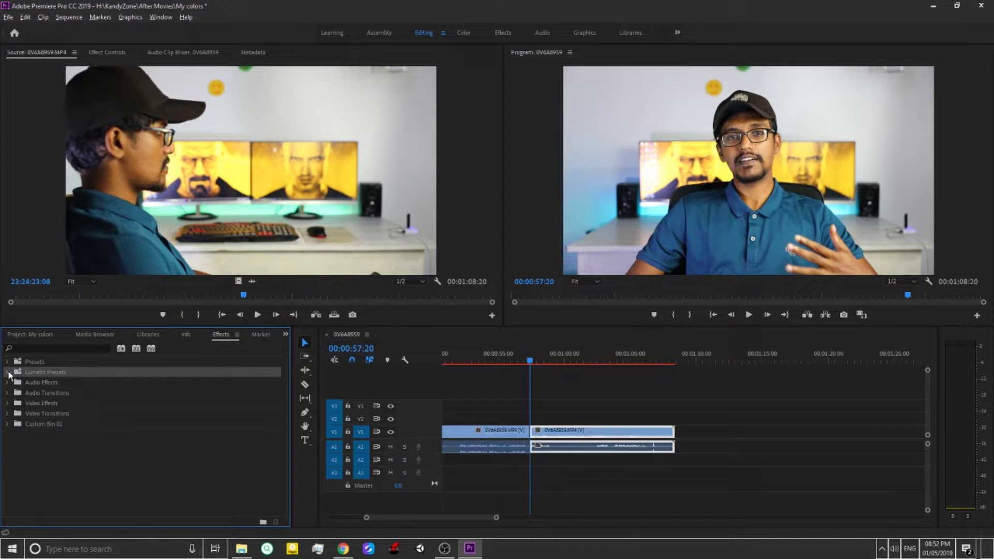
left_click(8, 371)
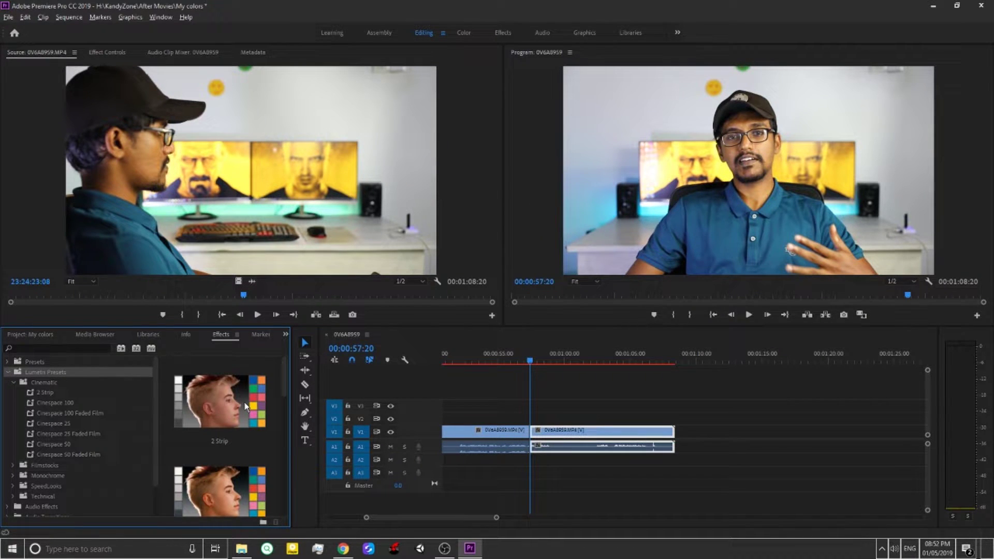
left_click(244, 403)
scroll(225, 492, "down", 5)
scroll(226, 487, "up", 5)
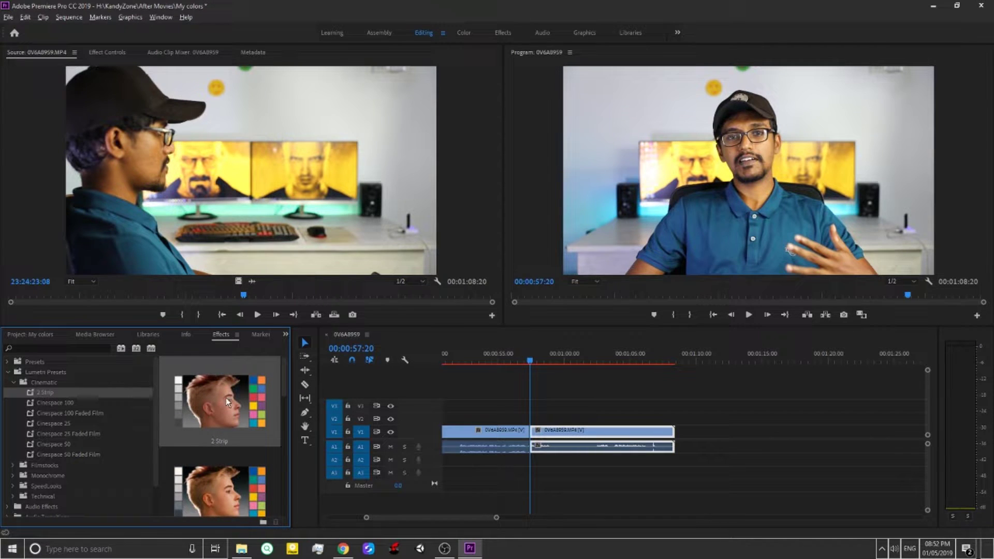
left_click_drag(225, 396, 575, 432)
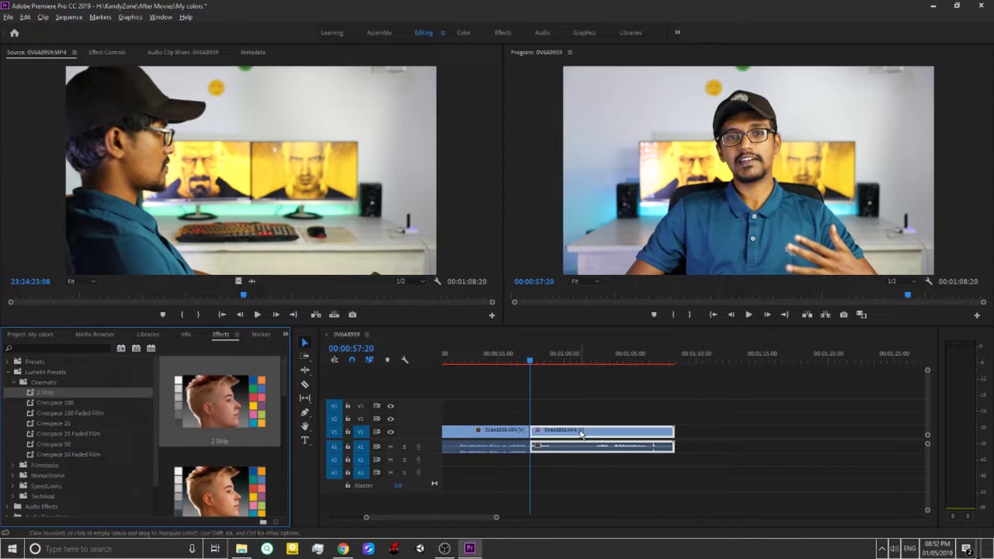
left_click(101, 54)
Select Lumetri Color (2 Strip) in Effect Controls and expand its Basic Correction section.
scroll(112, 155, "down", 3)
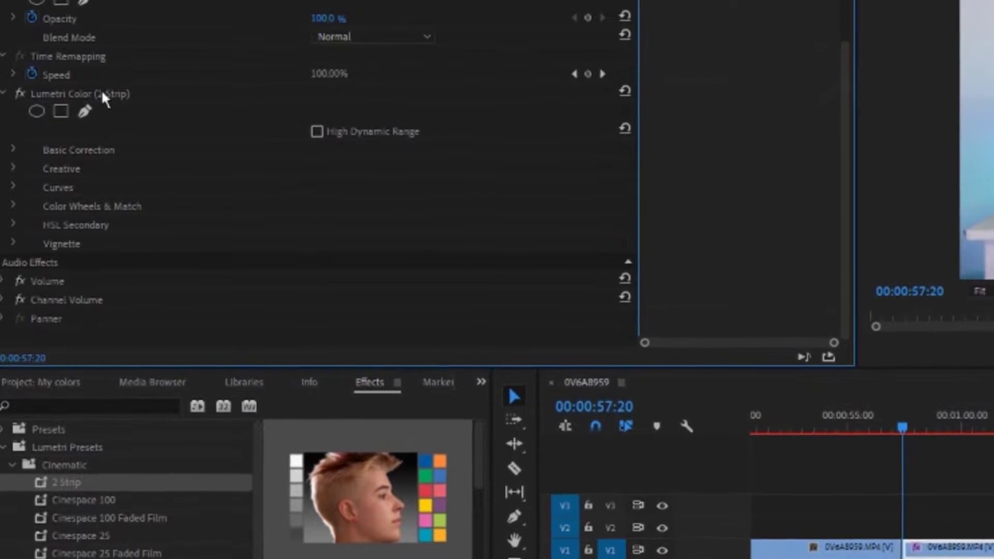
left_click(104, 95)
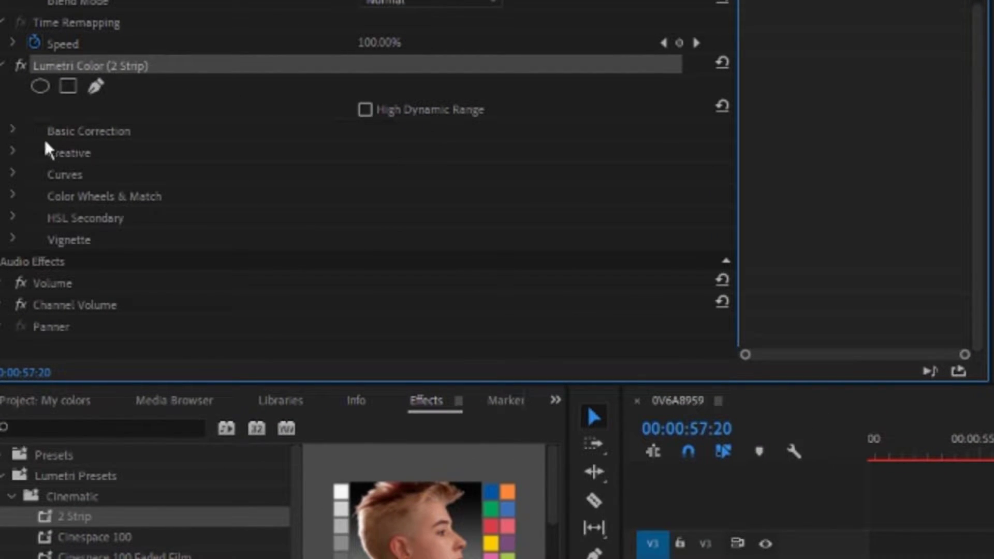
left_click(13, 131)
scroll(212, 231, "down", 4)
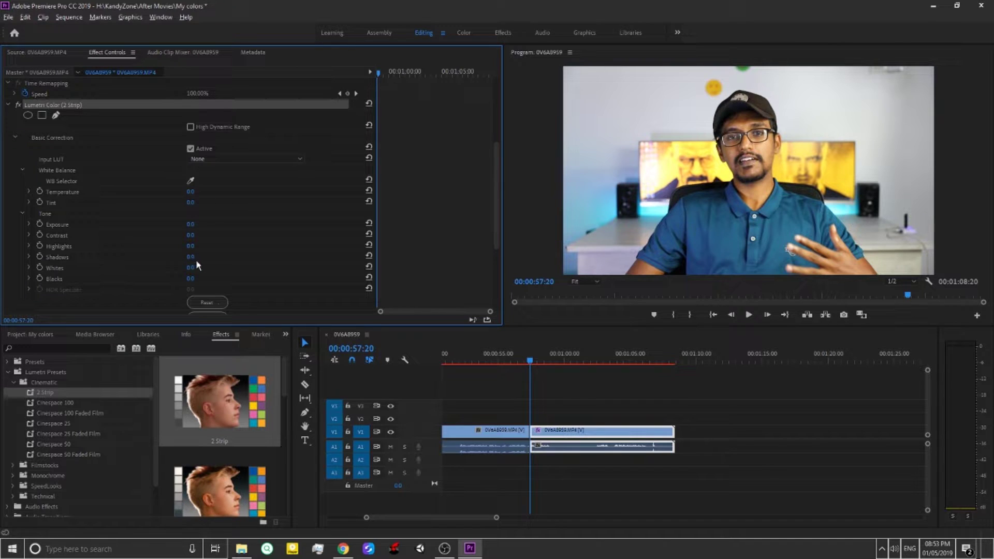
Scrub Shadows to 49, Highlights to 44 and Contrast to 14 in Basic Correction.
mouse_move(191, 257)
left_mouse_down()
mouse_move(231, 257)
mouse_move(107, 256)
mouse_move(182, 257)
left_mouse_up()
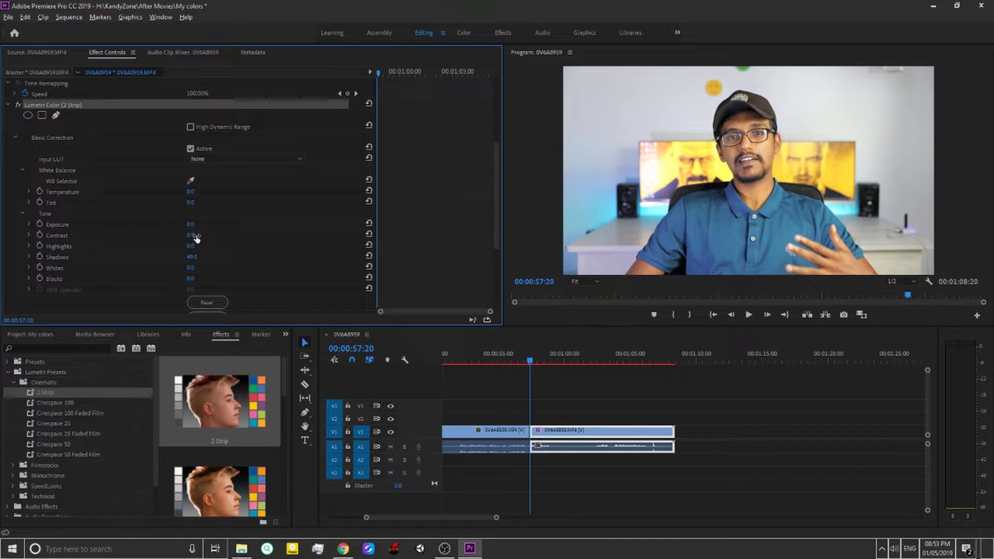
mouse_move(190, 245)
left_mouse_down()
mouse_move(237, 246)
mouse_move(132, 246)
mouse_move(205, 246)
left_mouse_up()
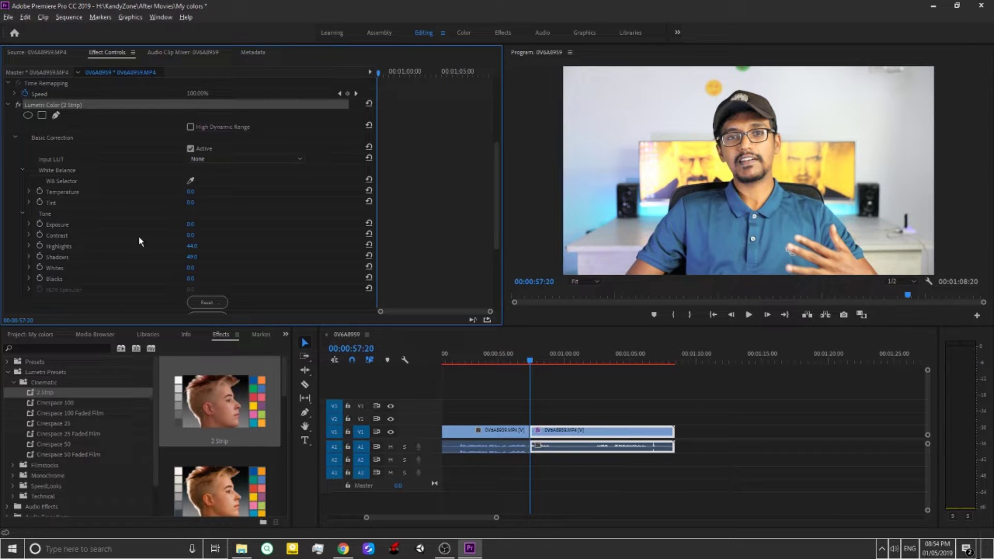
left_click_drag(188, 237, 356, 238)
Test a warm Temperature, then type in a new value to settle Temperature at -20.
left_click_drag(194, 192, 273, 192)
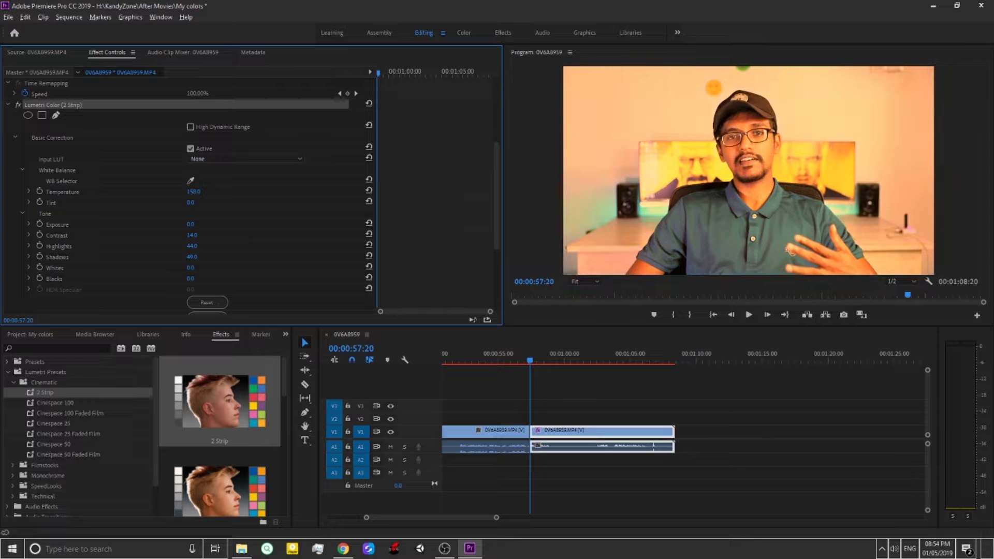
left_click(199, 191)
type("0")
key("Return")
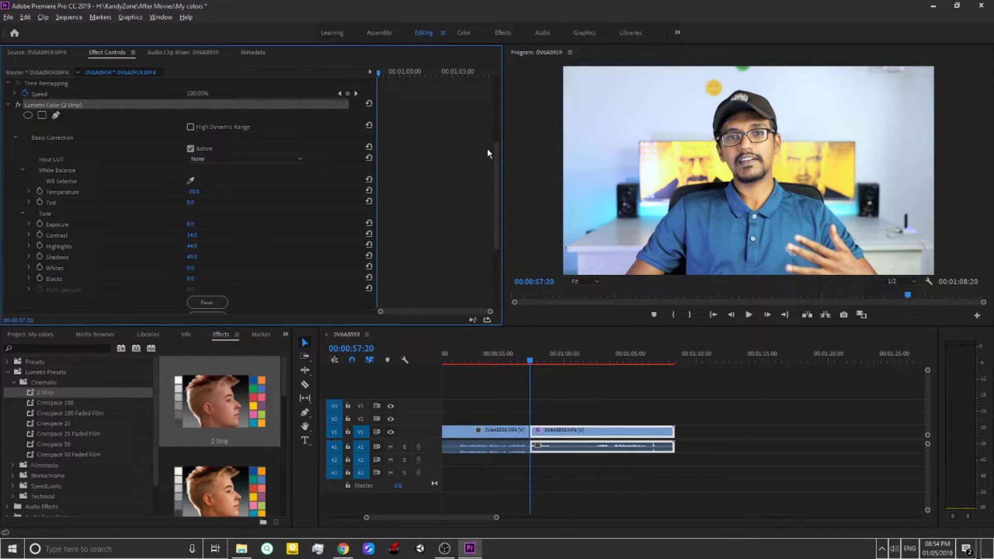
Preview Tint at -150 and 150, reset it to 0, then scrub Tint to 17.
left_click(61, 202)
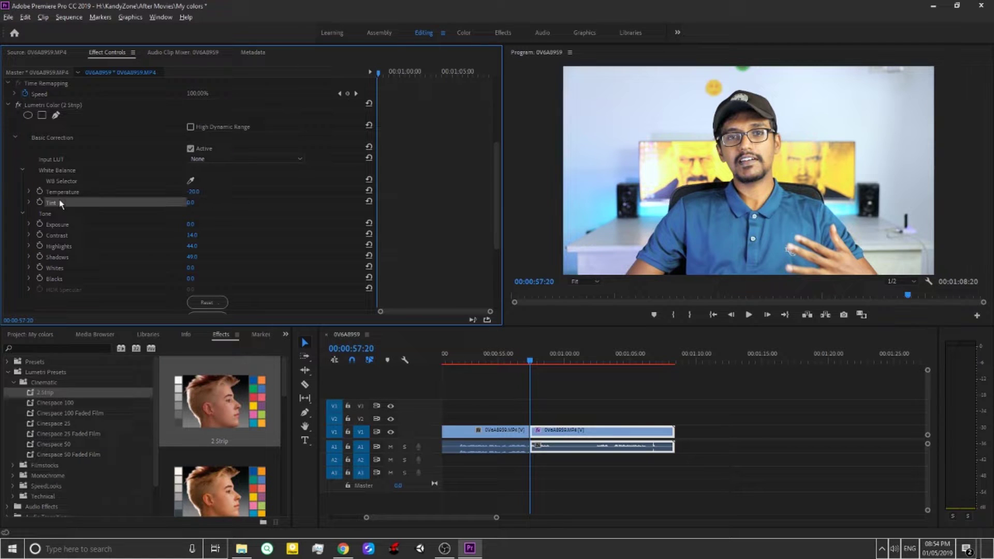
left_click(192, 204)
type("-150")
key("Return")
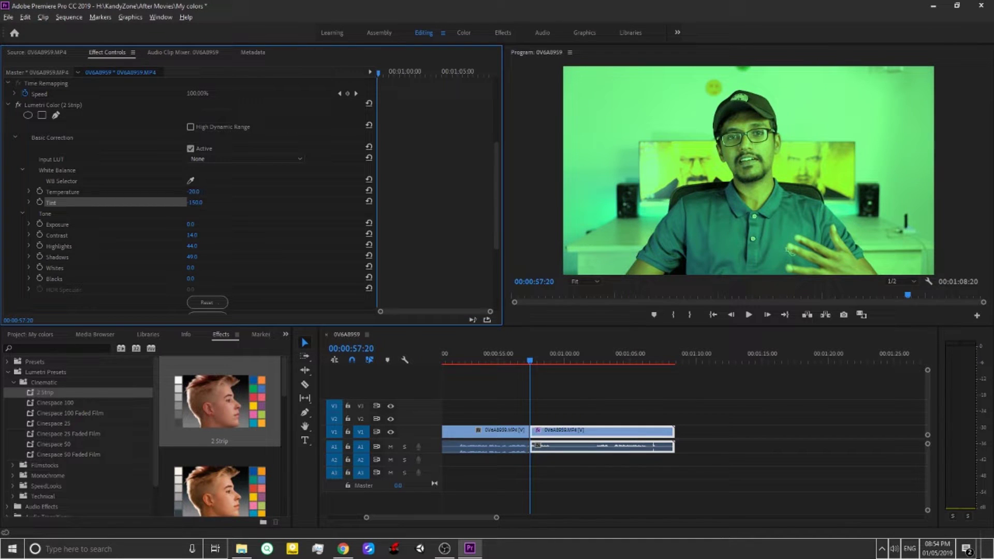
type("150")
key("Return")
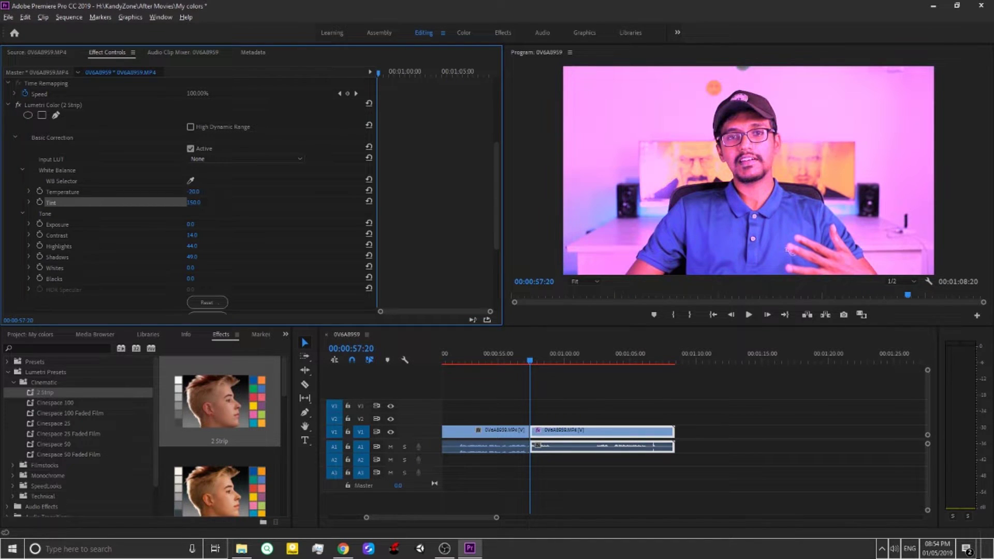
left_click(201, 202)
type("0")
key("Return")
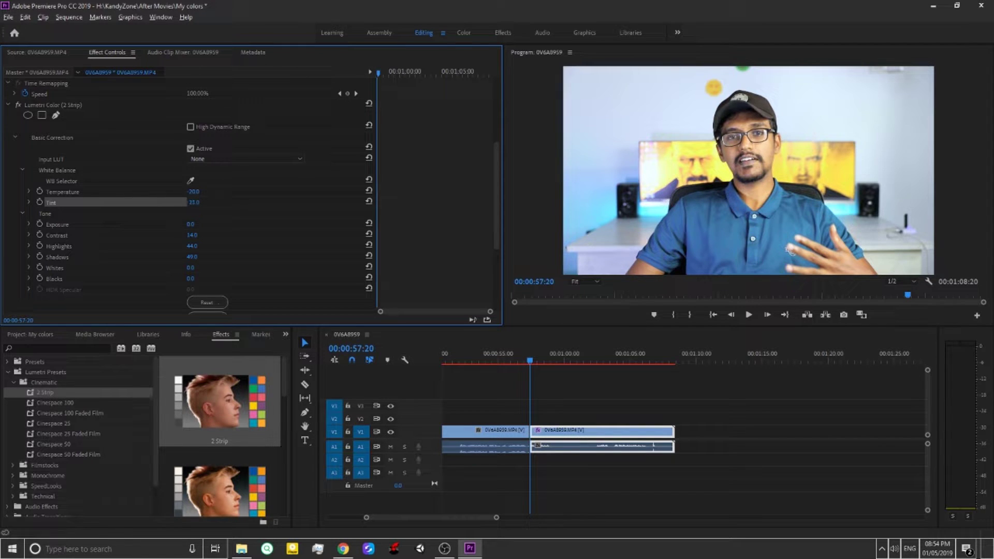
left_click_drag(192, 202, 530, 148)
Expand the Creative section of the Lumetri Color effect.
scroll(69, 253, "down", 2)
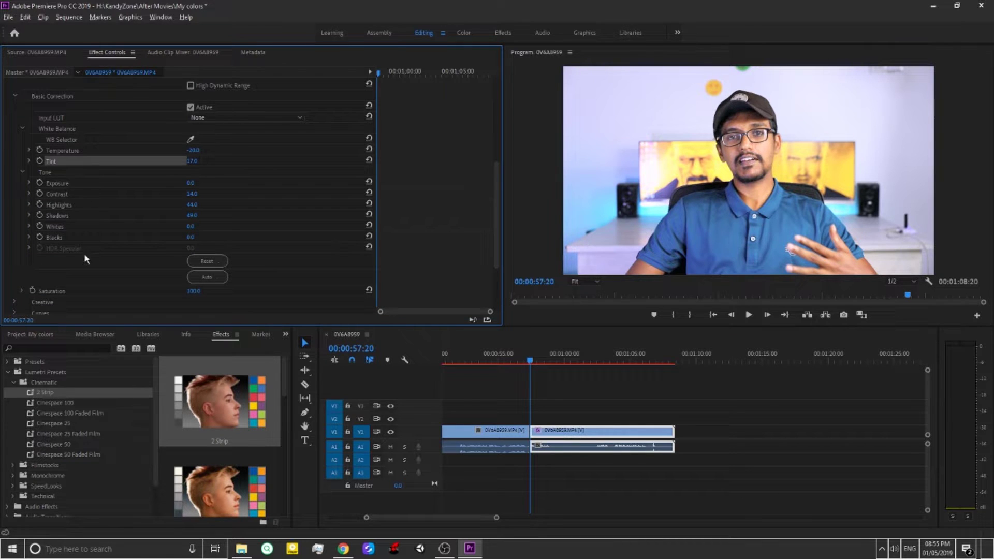
scroll(84, 254, "down", 4)
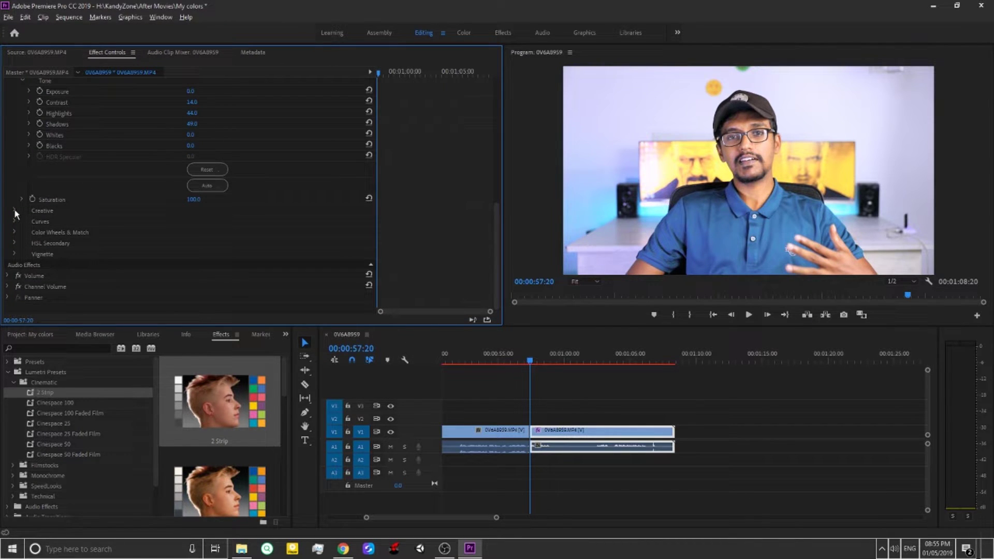
left_click(14, 209)
scroll(88, 219, "down", 2)
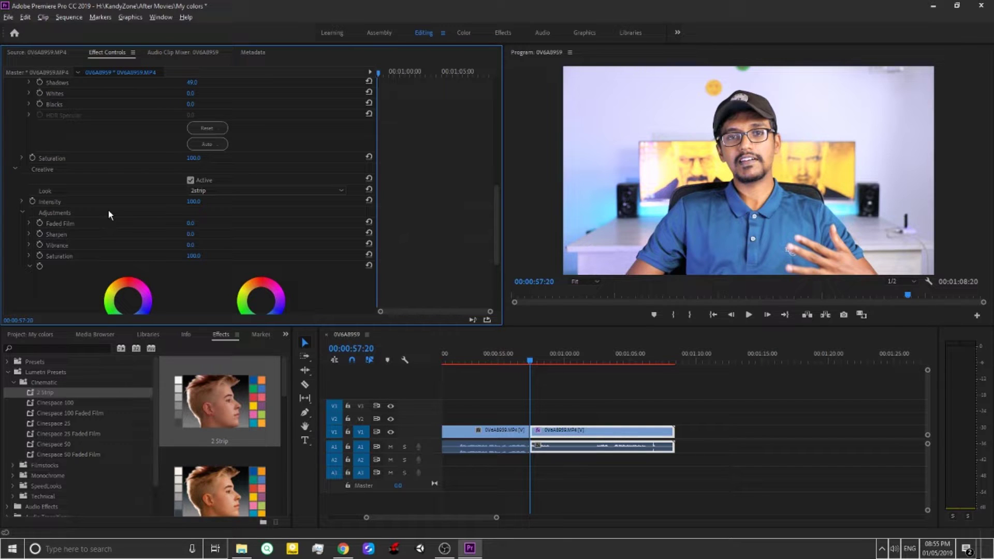
scroll(75, 220, "down", 1)
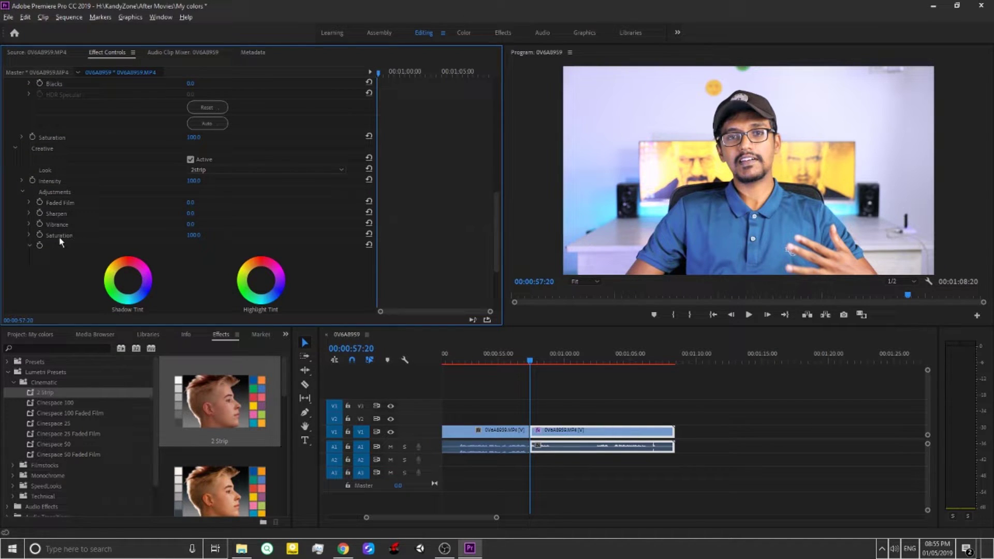
Try Creative Saturation at 300, return it to 100, and raise Vibrance to about 72.
left_click(194, 236)
type("300")
key("Return")
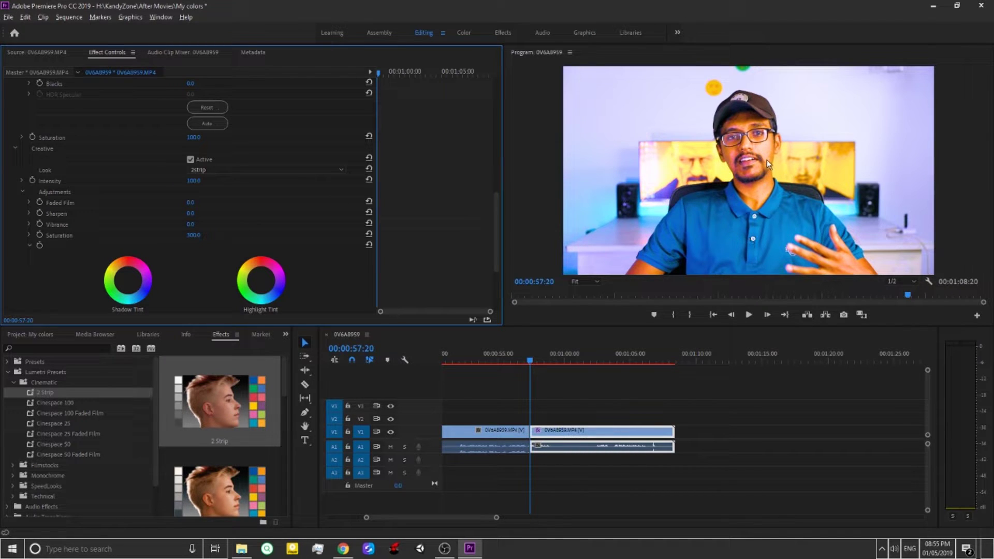
left_click(194, 235)
type("100")
key("Return")
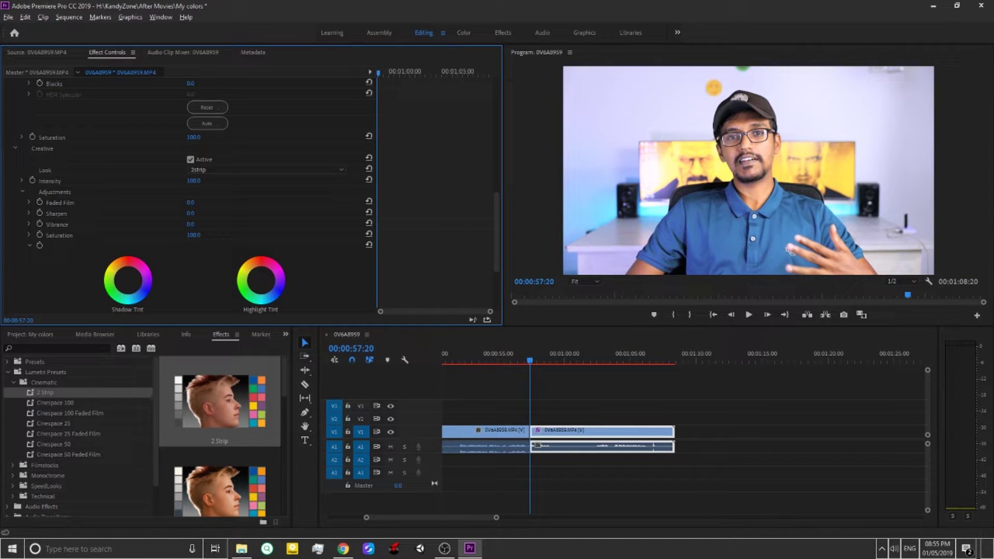
left_click_drag(191, 225, 196, 224)
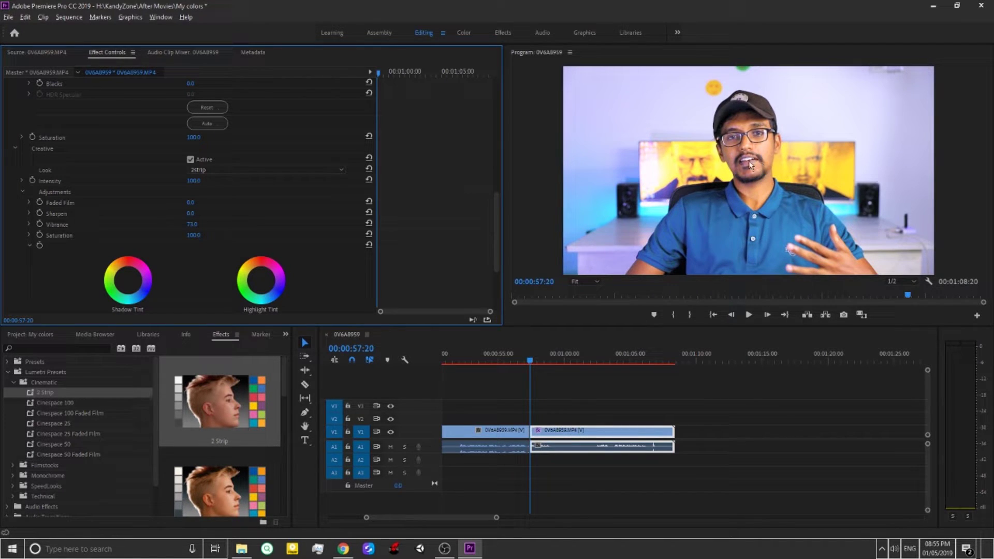
scroll(45, 263, "down", 4)
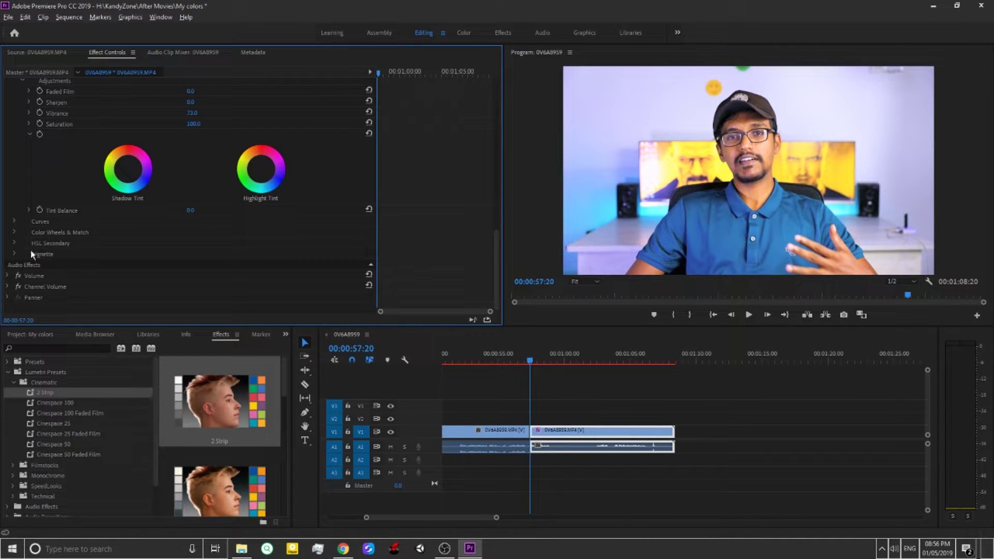
Expand HSL Secondary, sample the blue shirt as the key colour, and preview the mask.
left_click(15, 243)
scroll(78, 248, "down", 5)
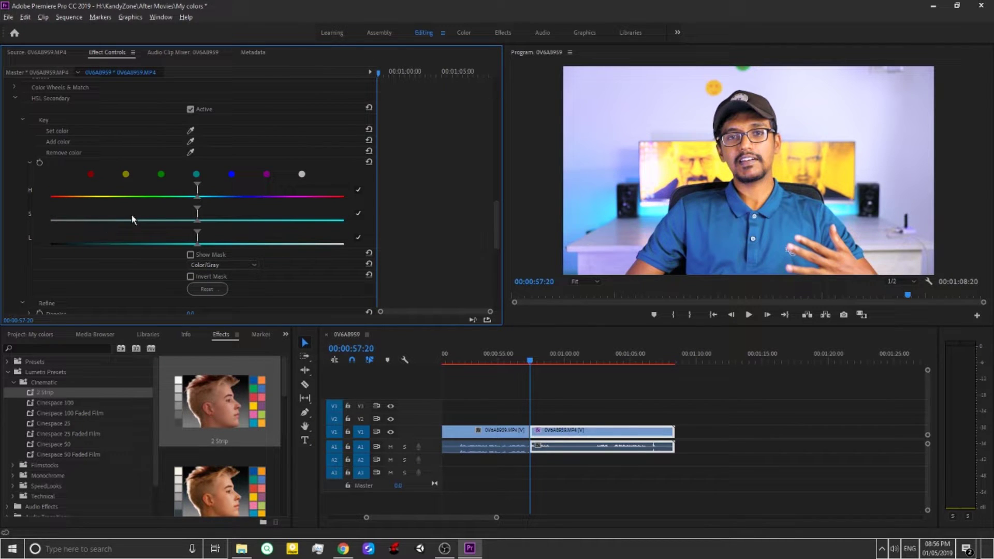
scroll(120, 244, "up", 1)
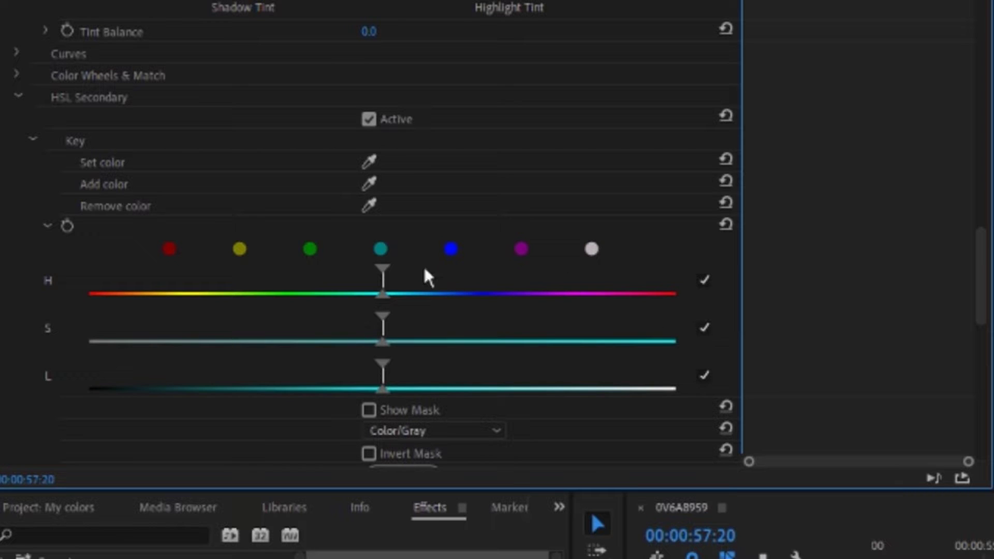
left_click(368, 160)
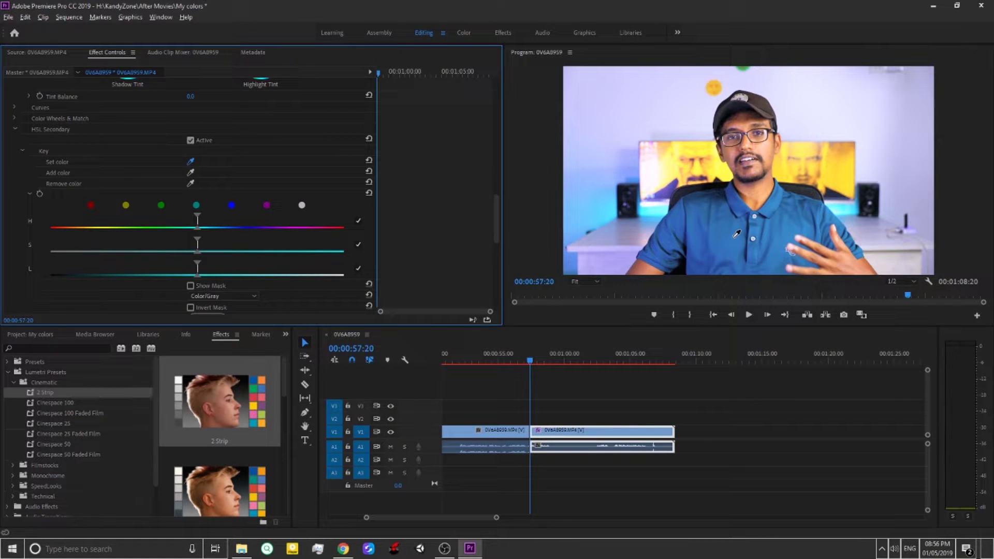
left_click(734, 237)
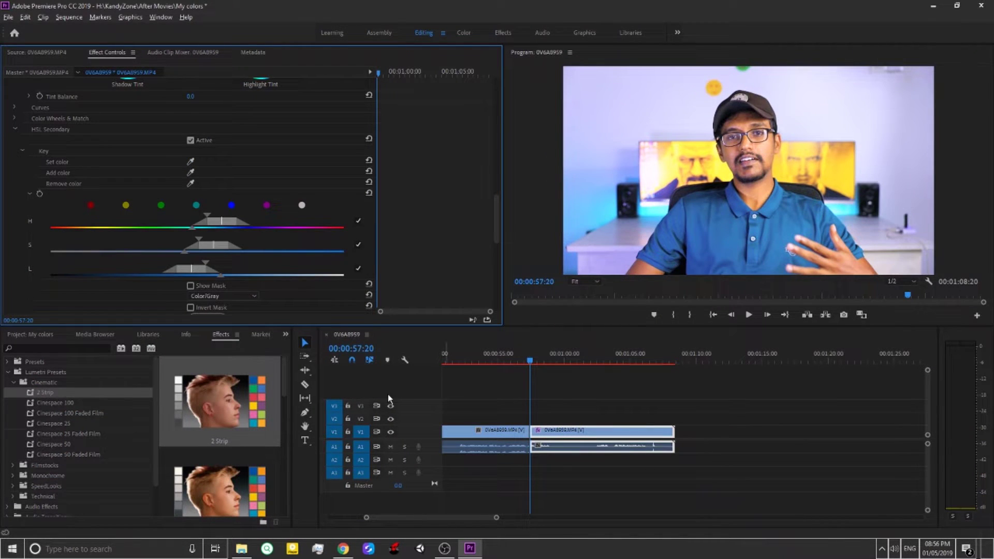
scroll(212, 149, "down", 2)
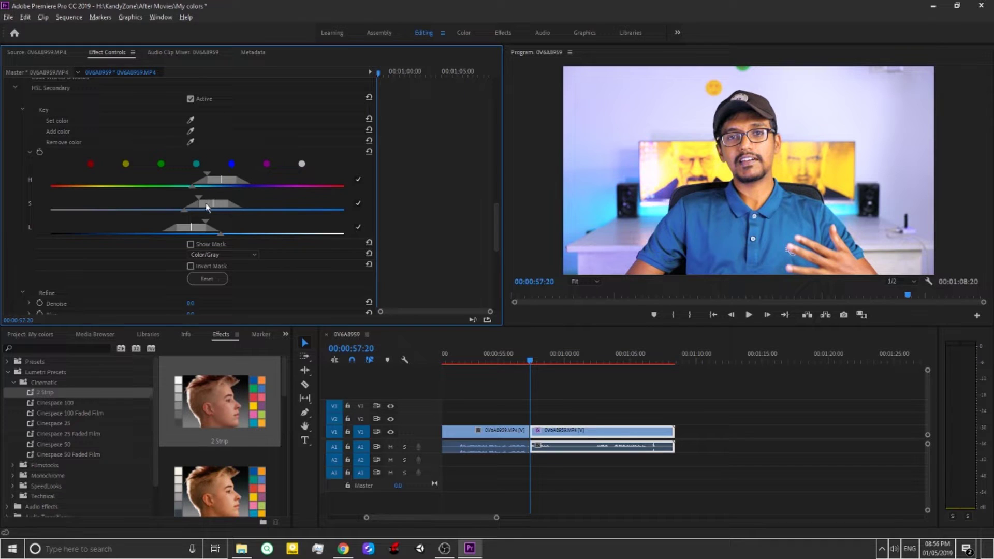
left_click(191, 245)
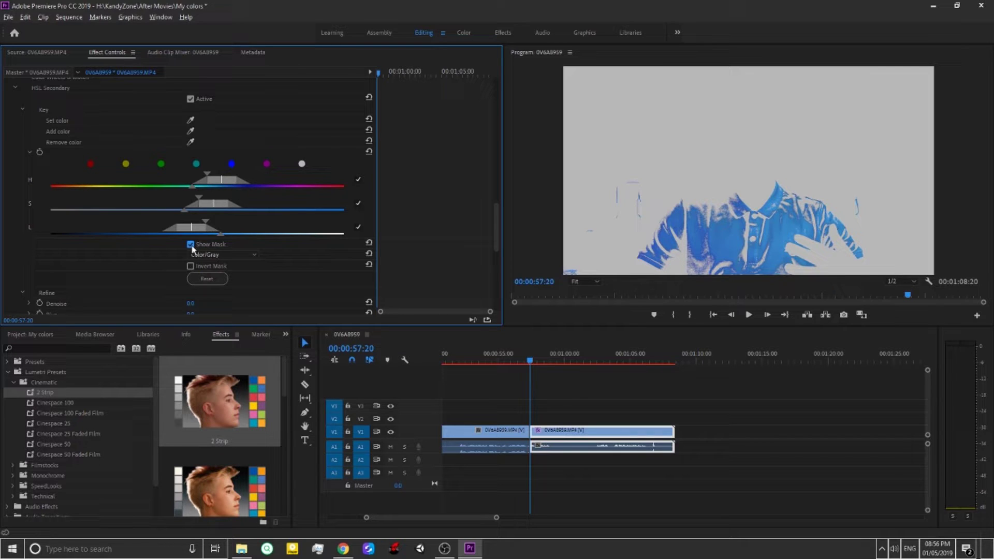
Hide the mask, switch Correction to three-way wheels, and raise its Saturation from 0 to 300.
left_click(191, 245)
scroll(121, 248, "down", 5)
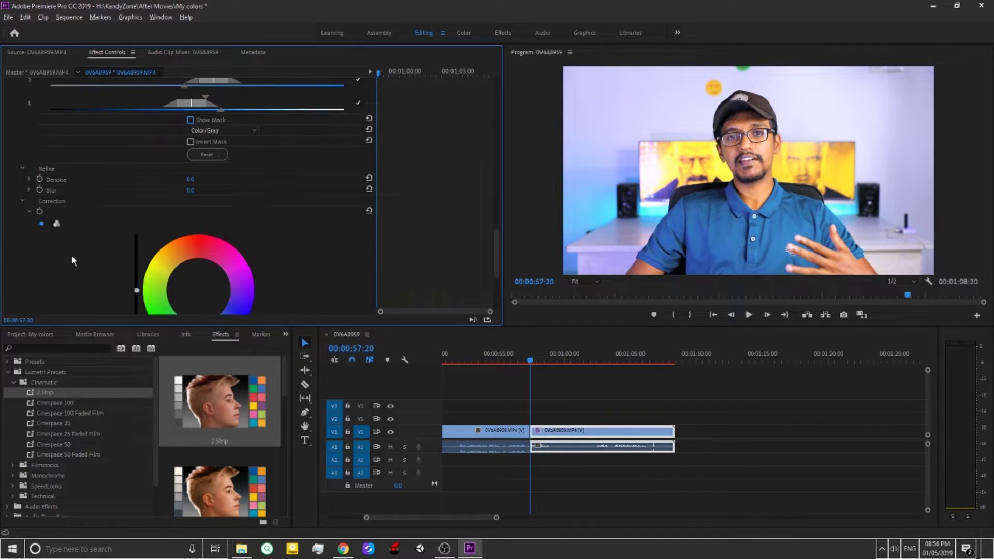
left_click(57, 223)
scroll(93, 267, "down", 3)
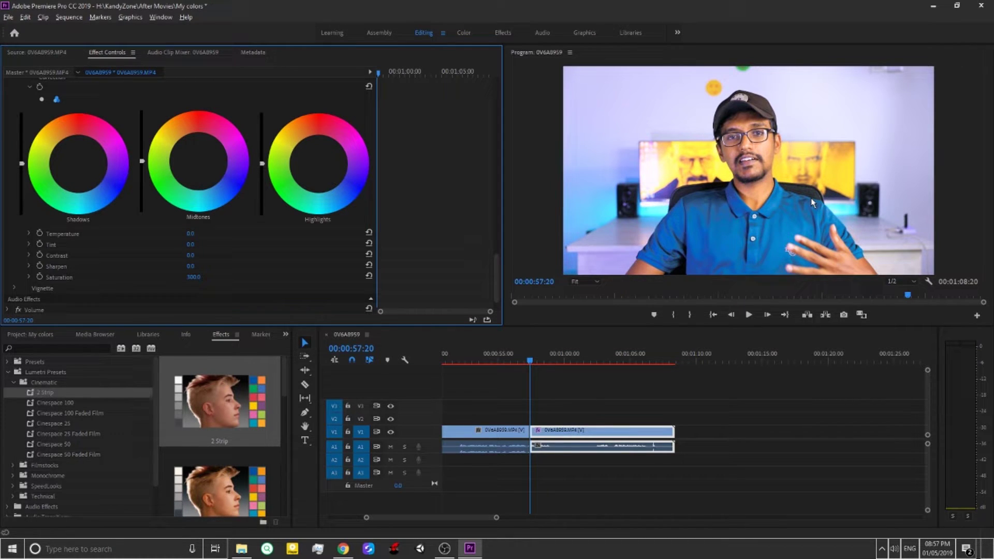
key("ctrl+z")
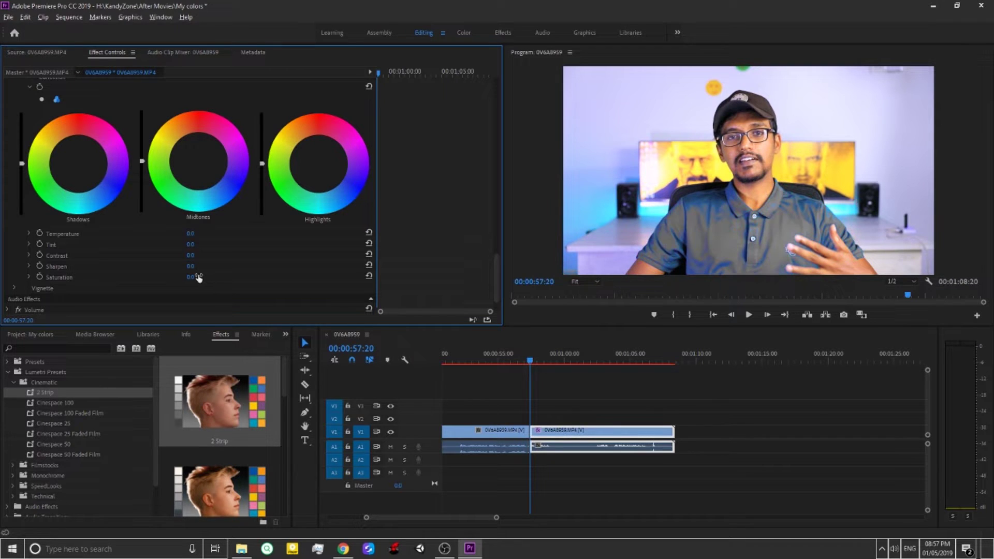
left_click_drag(201, 278, 235, 277)
scroll(259, 277, "up", 6)
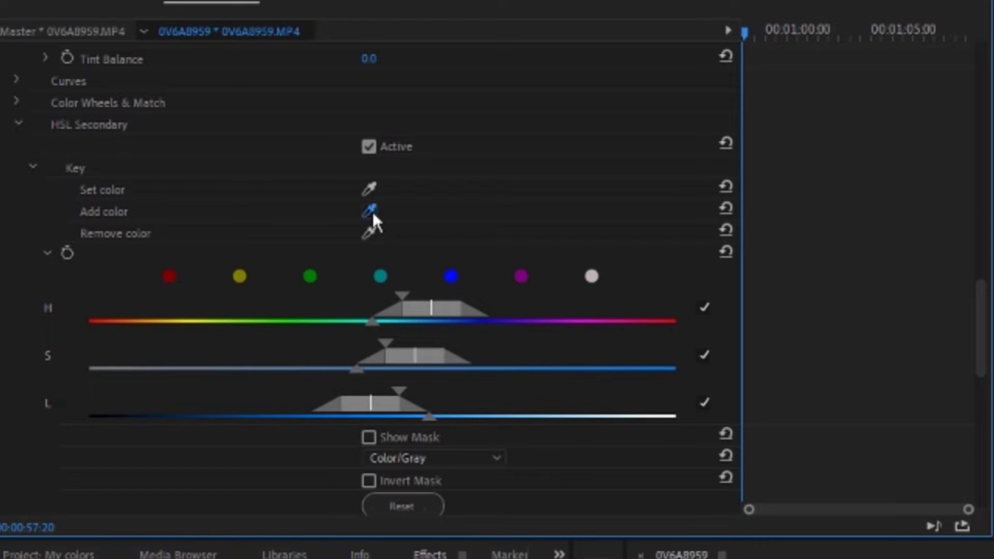
Add two more sampled colours from the Program monitor to widen the HSL key.
left_click(192, 162)
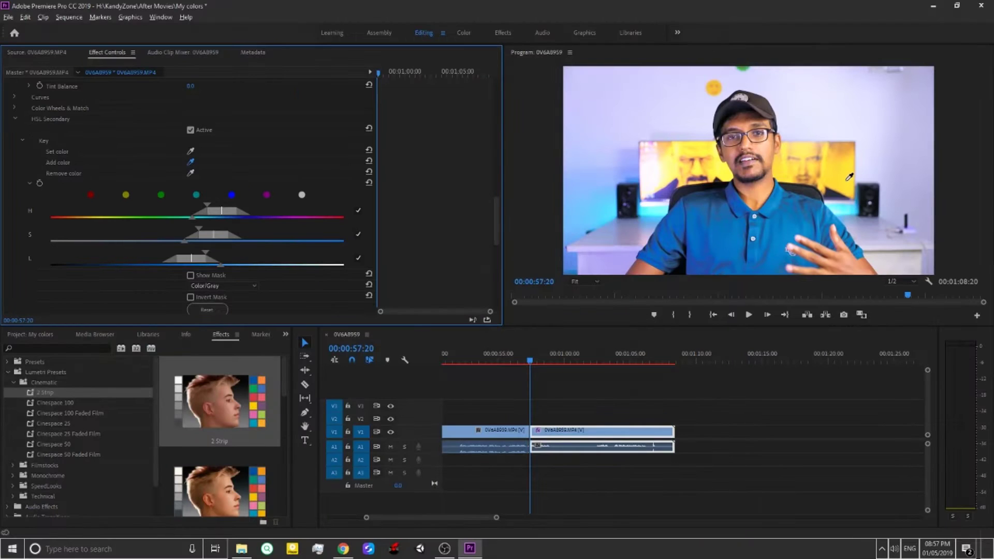
left_click(846, 177)
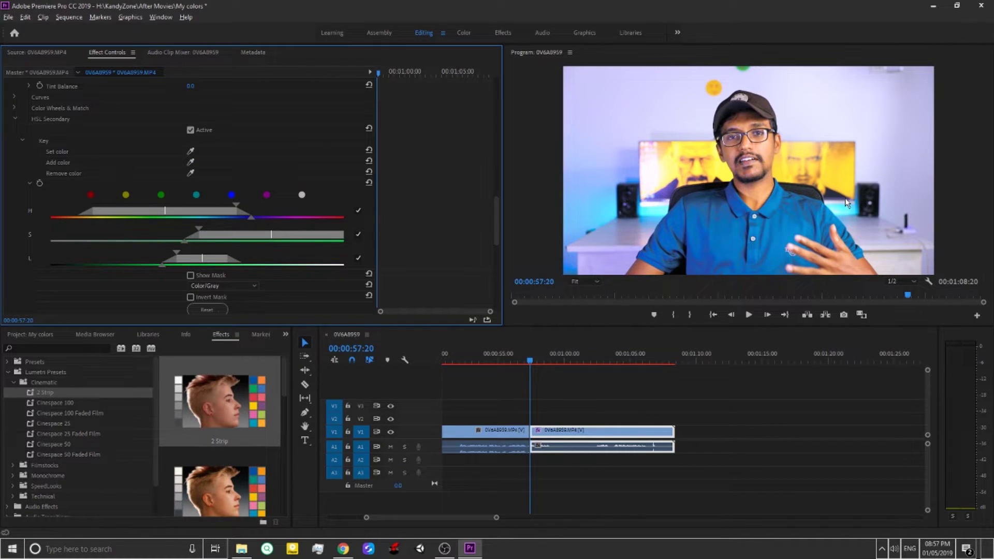
left_click(655, 205)
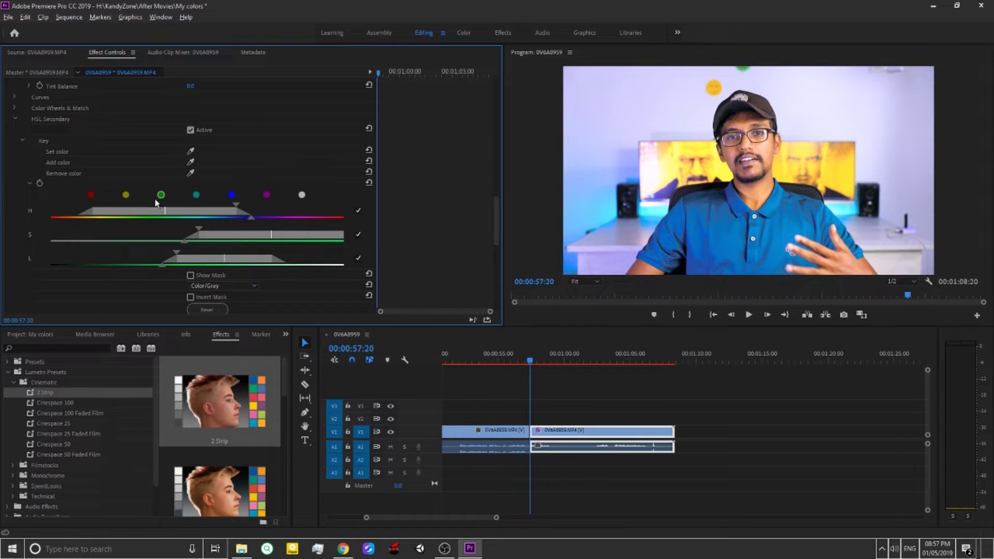
Review the 2 Strip sliders (Temperature -20, Tint 17, Contrast 14, Highlights 44, Shadows 49, Vibrance 73), then return to the header.
scroll(153, 200, "up", 5)
scroll(144, 208, "down", 3)
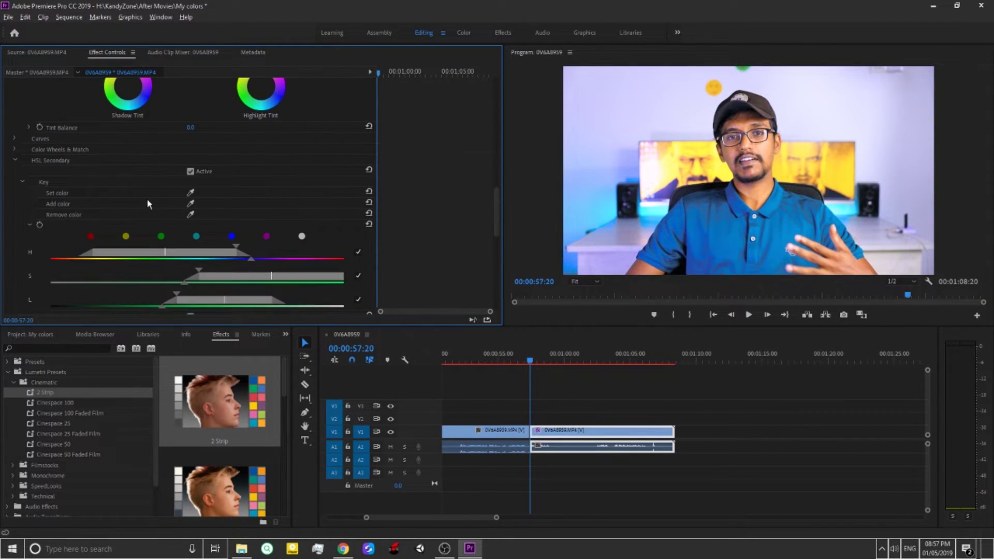
scroll(133, 197, "down", 1)
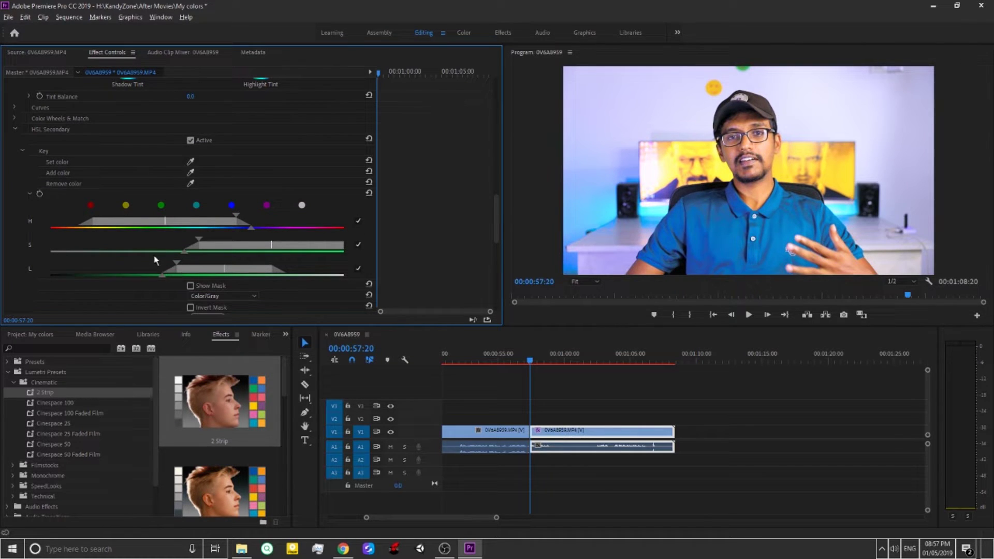
scroll(179, 253, "down", 10)
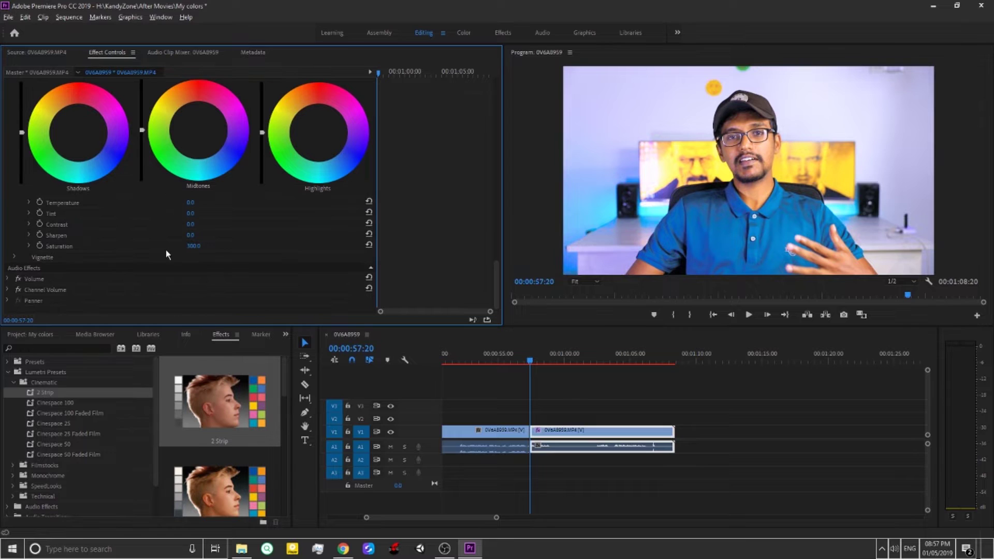
scroll(241, 244, "up", 3)
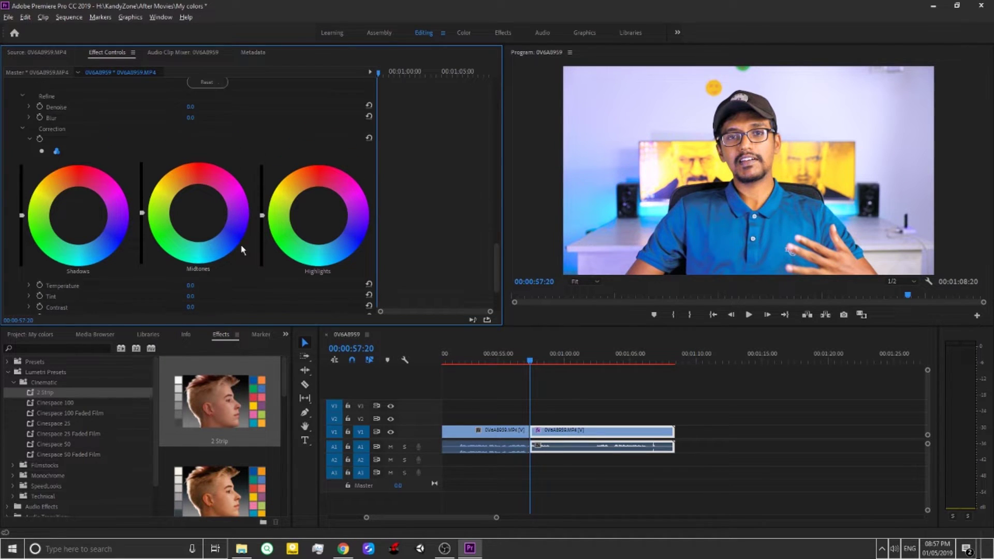
scroll(243, 249, "up", 3)
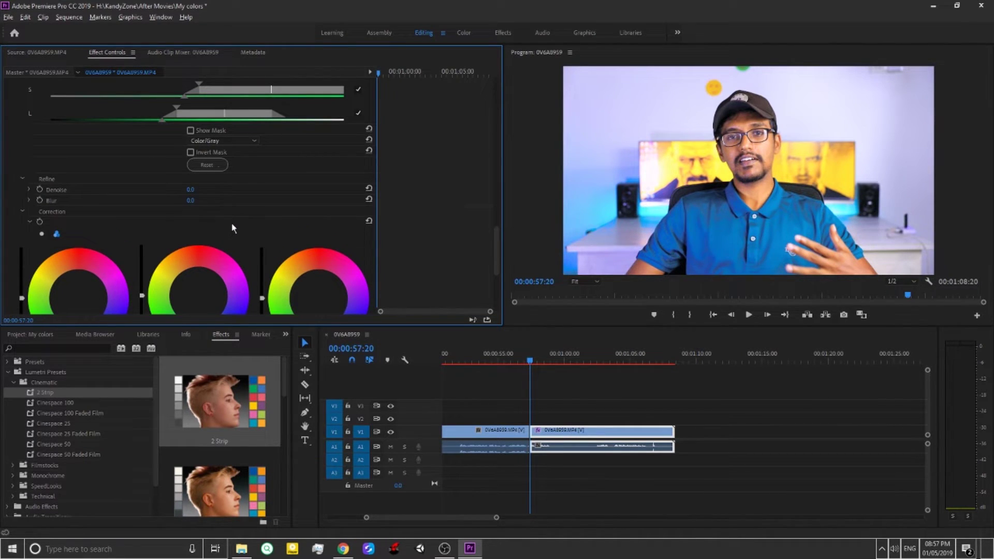
scroll(231, 224, "up", 2)
scroll(232, 227, "up", 3)
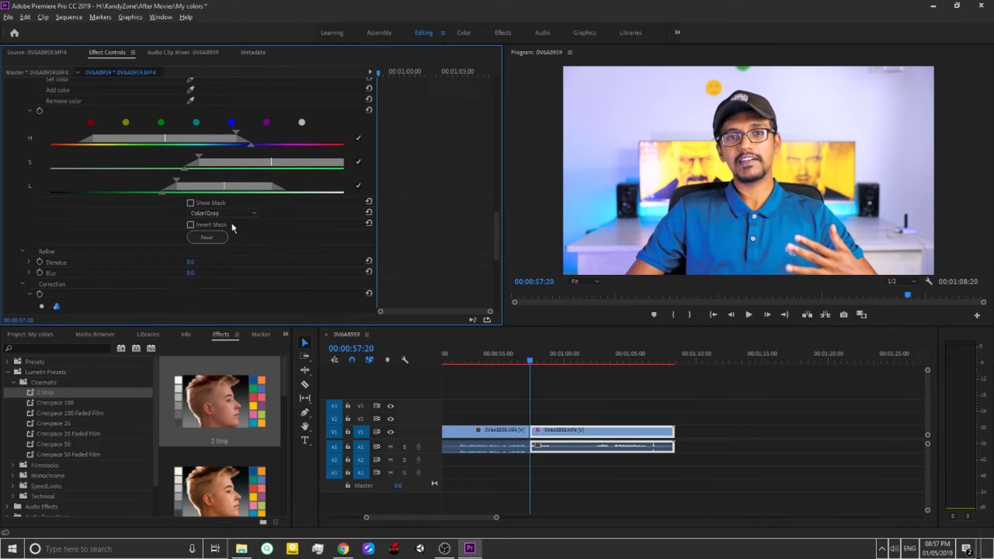
scroll(232, 228, "up", 4)
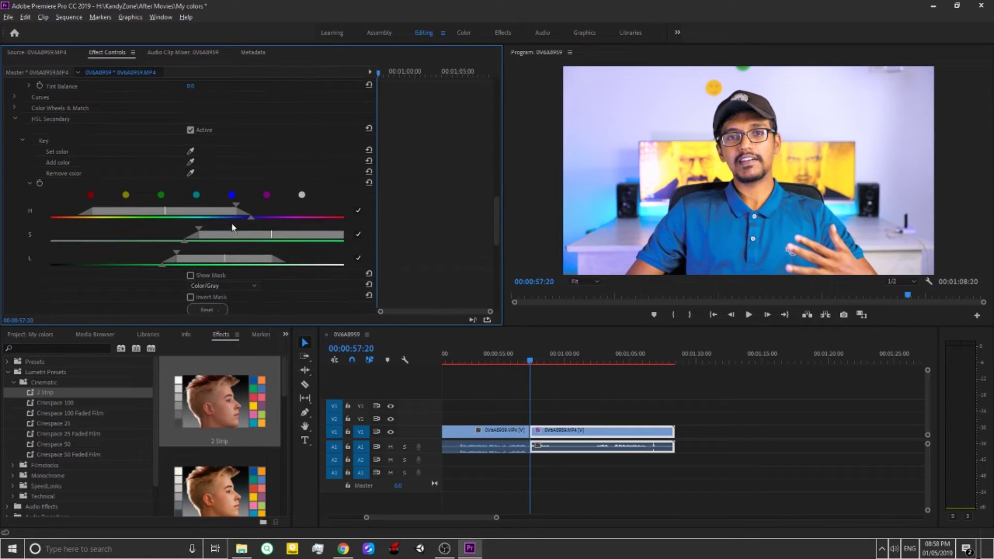
scroll(231, 226, "up", 8)
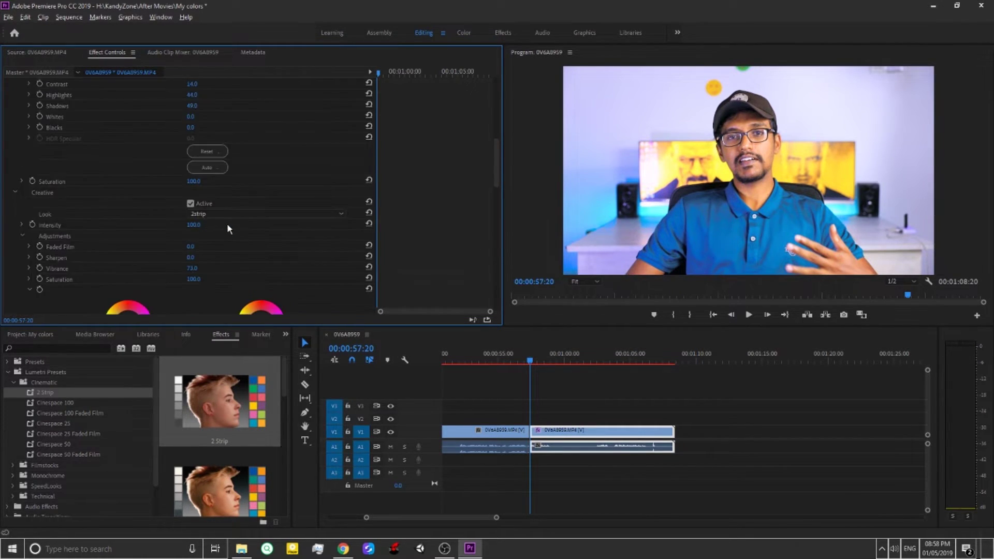
Collapse the first Lumetri Color effect and add a second 2 Strip preset from Lumetri Presets > Cinematic.
left_click(46, 130)
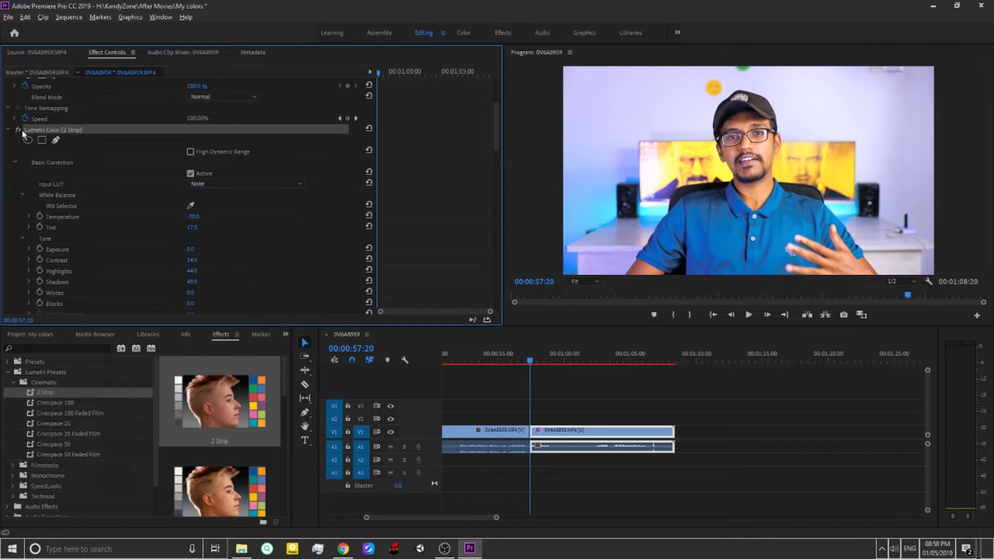
left_click(10, 130)
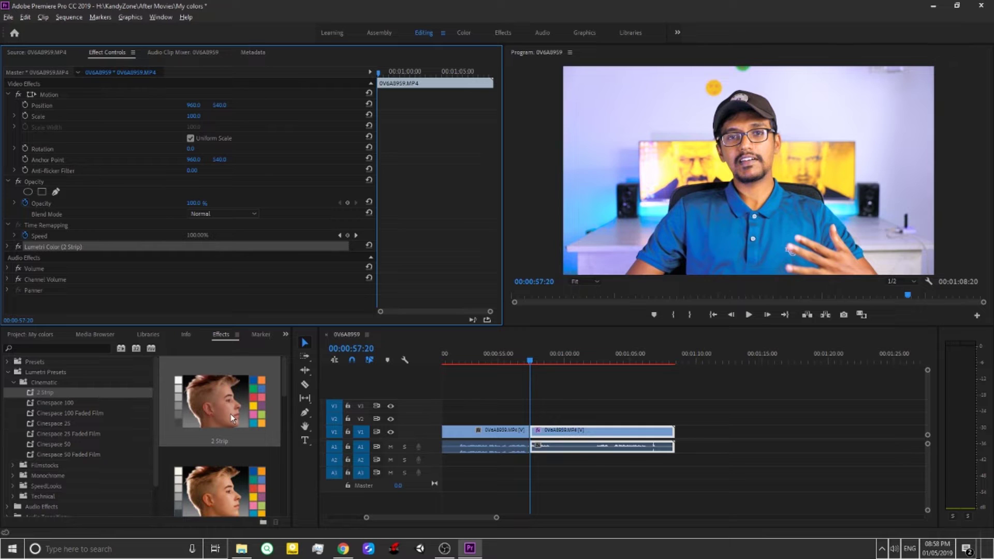
left_click_drag(219, 415, 121, 247)
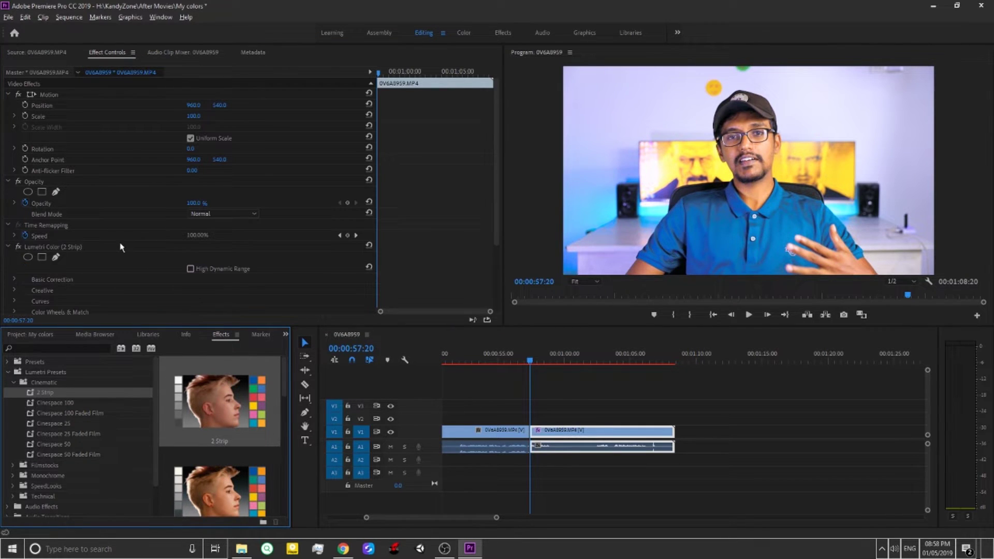
left_click(64, 247)
scroll(62, 238, "down", 3)
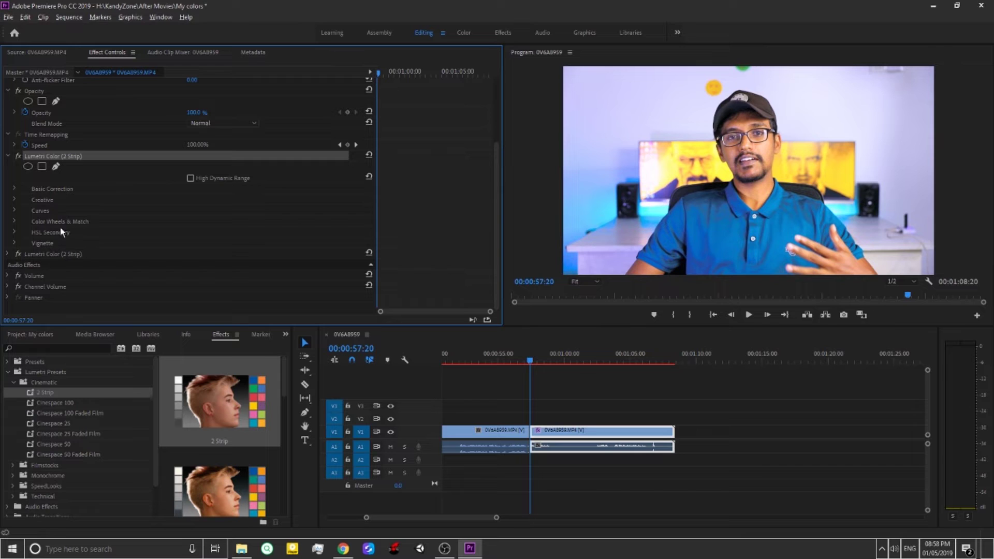
Key the face's orange skin tone with the HSL Secondary Set color eyedropper, checking Show Mask on then off.
left_click(14, 233)
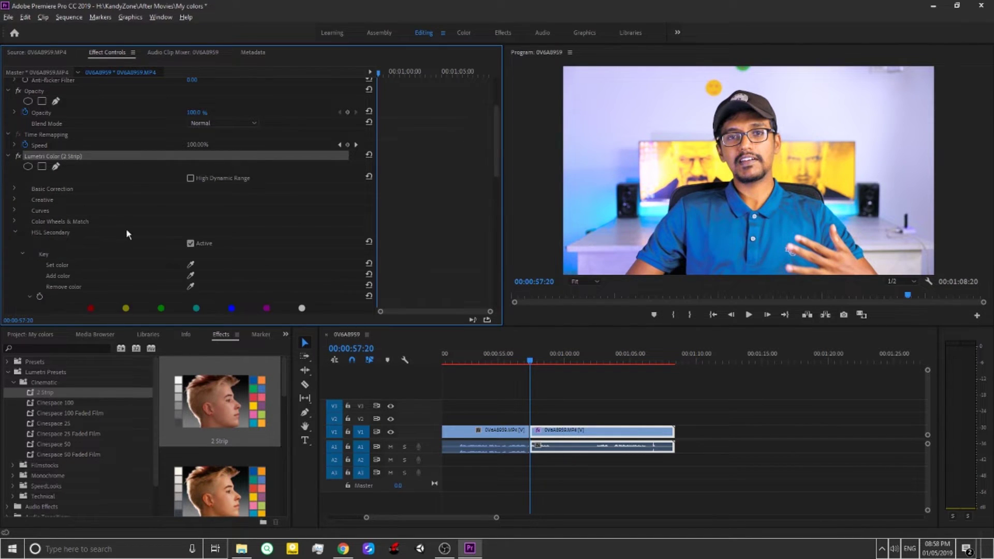
scroll(126, 228, "down", 4)
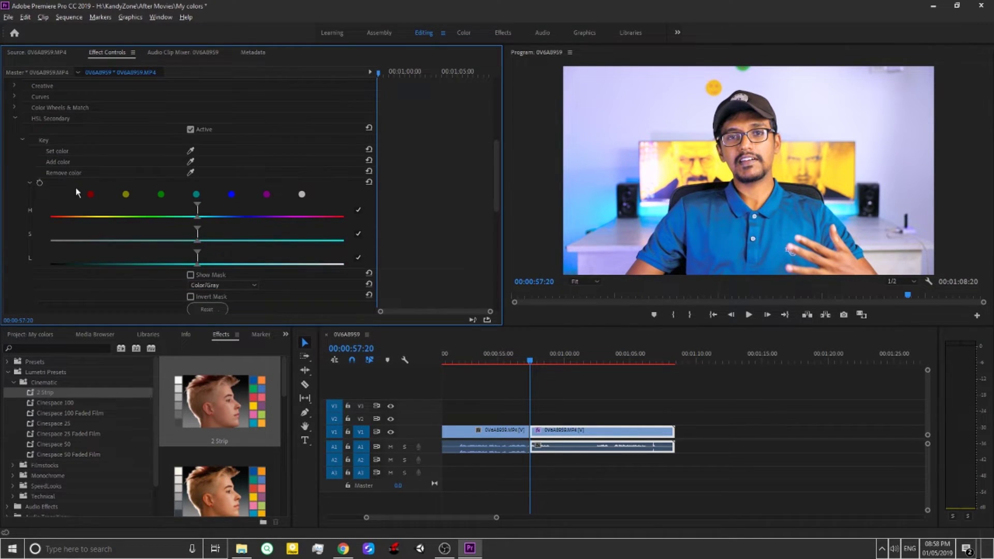
left_click(191, 151)
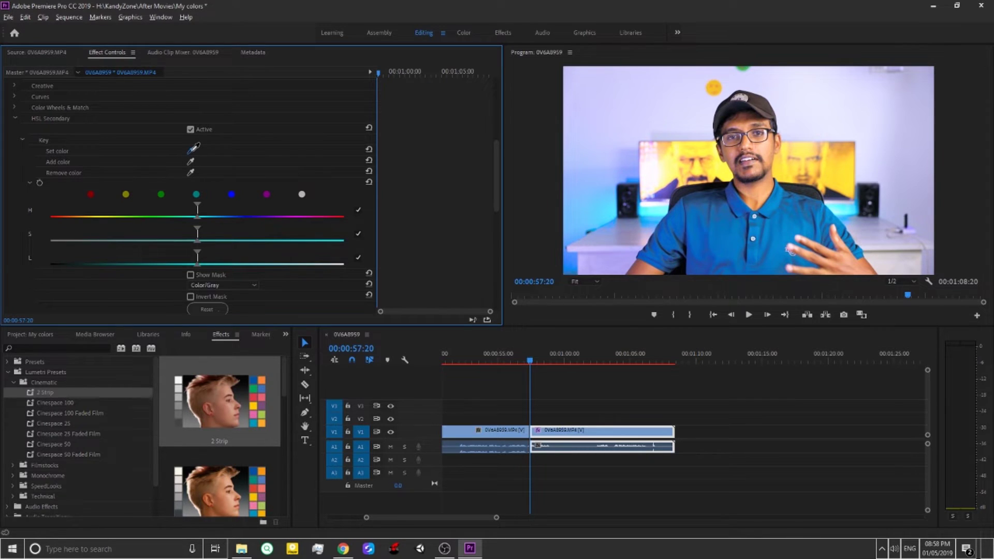
left_click(770, 157)
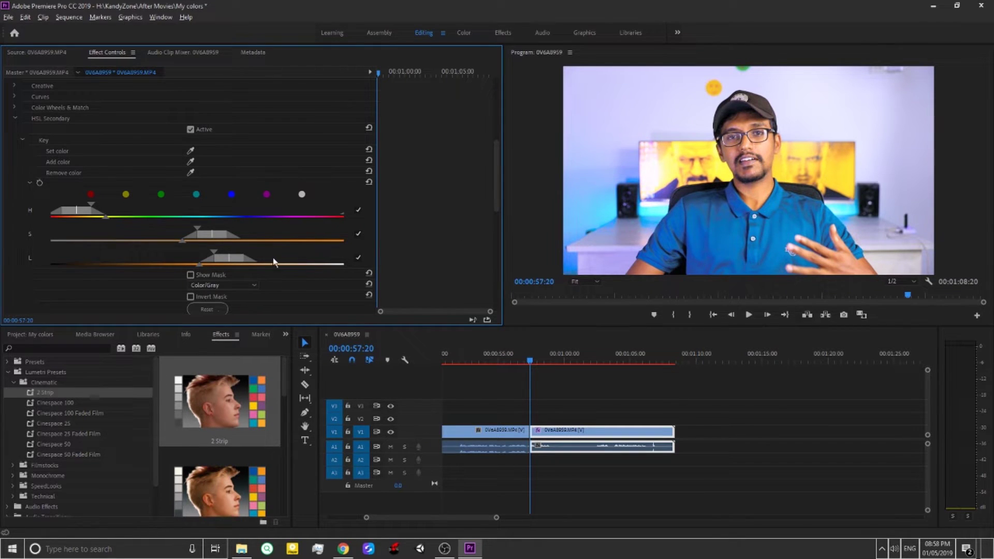
scroll(141, 241, "down", 2)
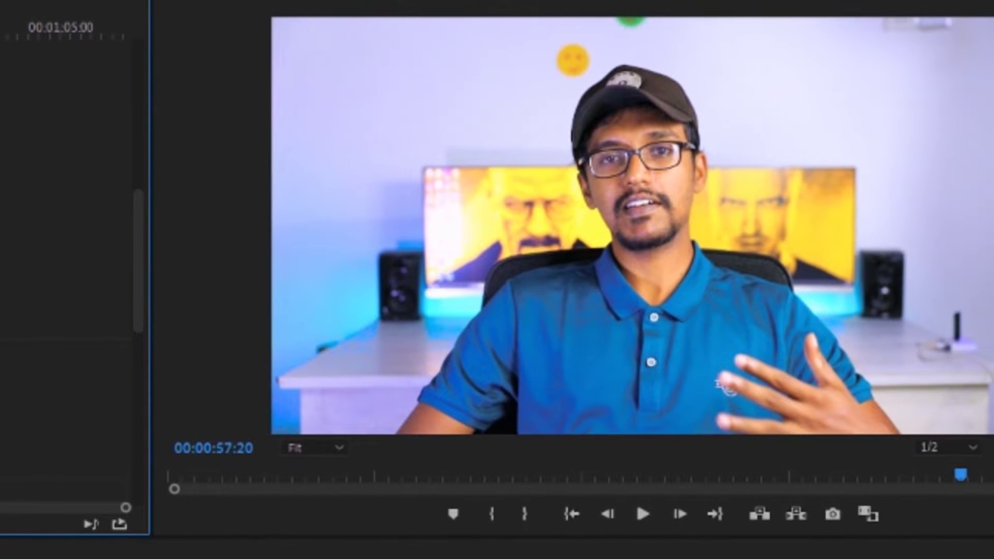
left_click(190, 234)
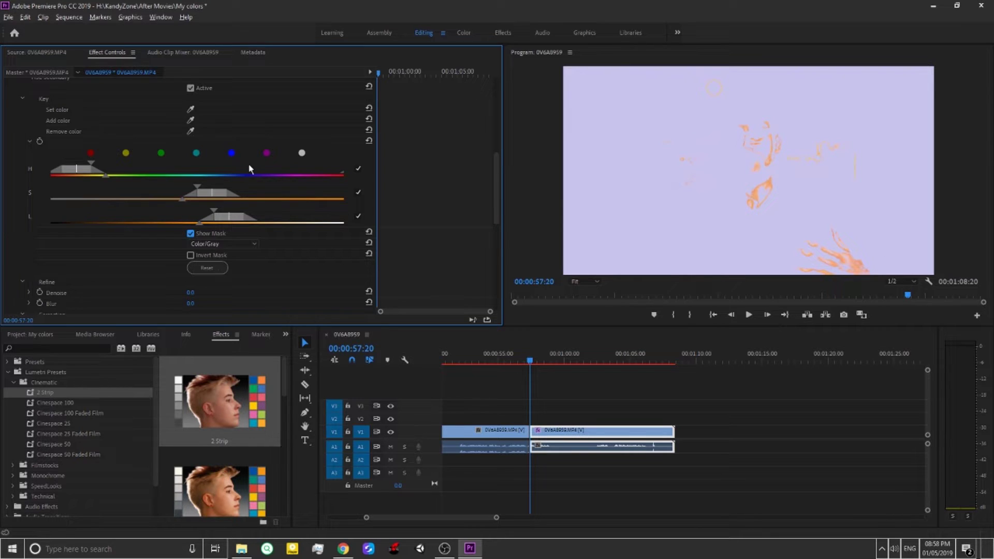
left_click(190, 233)
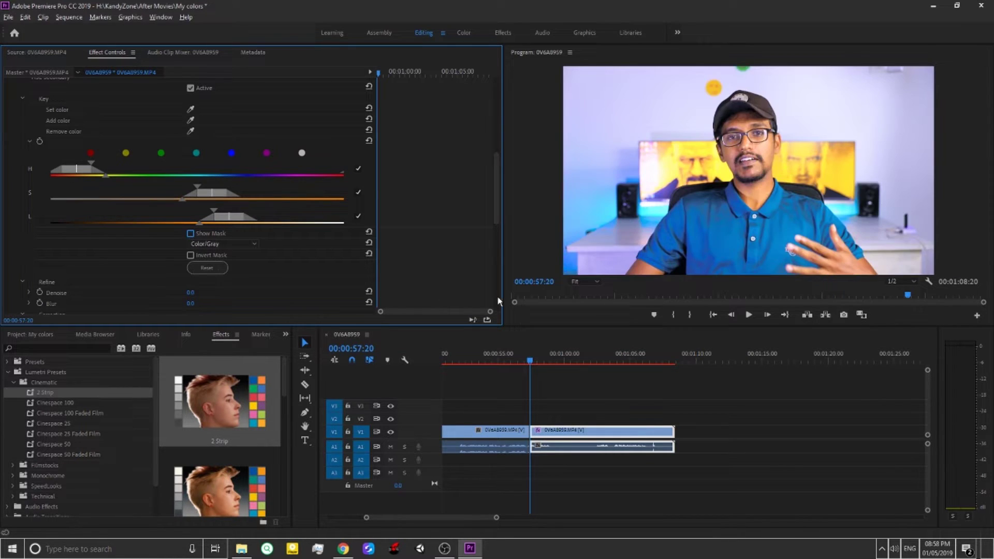
Magnify the Program monitor preview to 150%.
left_click(589, 282)
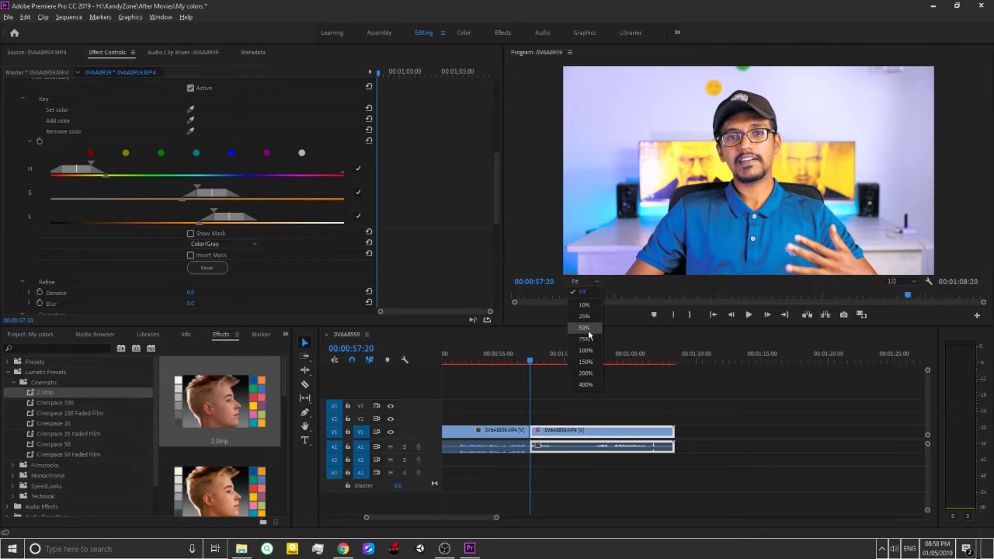
left_click(589, 362)
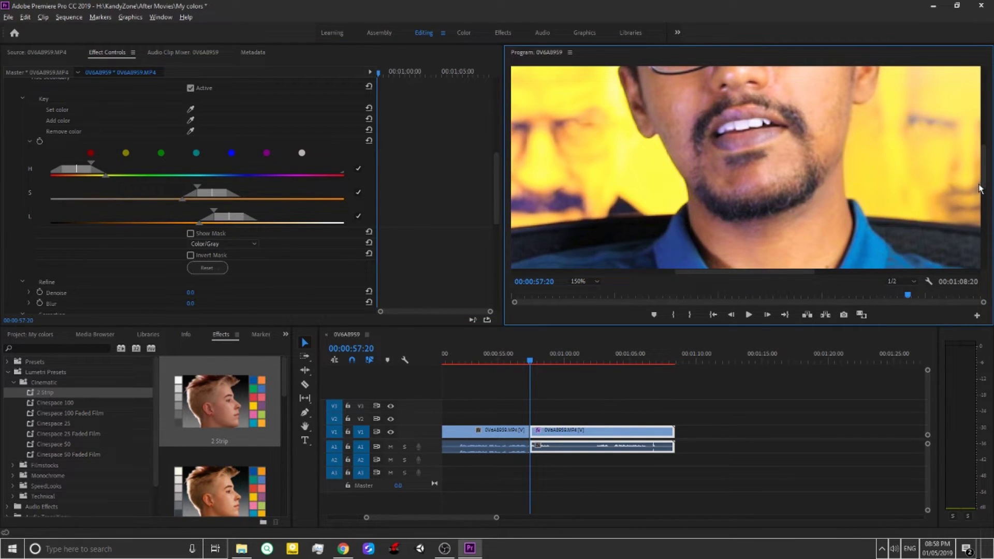
left_click_drag(986, 179, 986, 156)
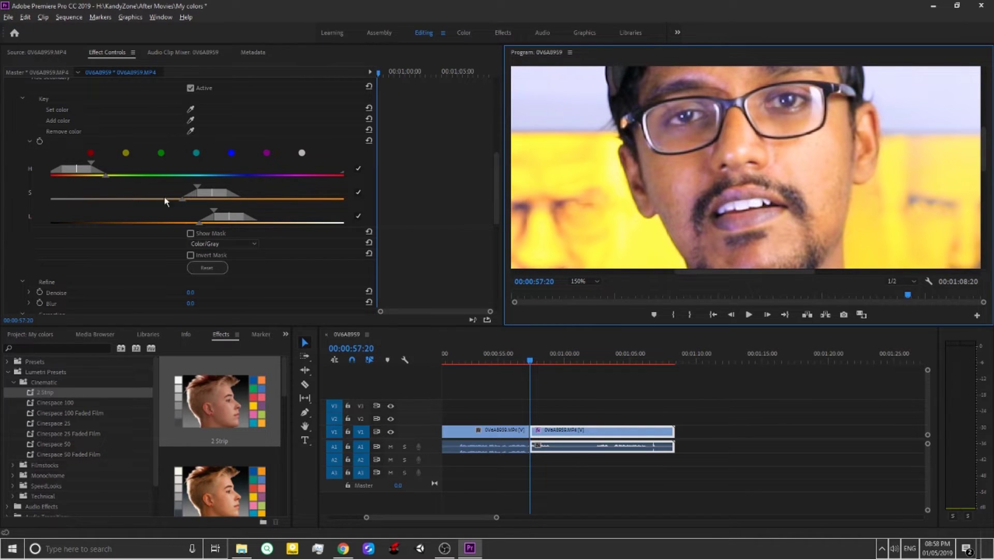
Add three more face skin samples with the Add color eyedropper to widen the key.
left_click(193, 120)
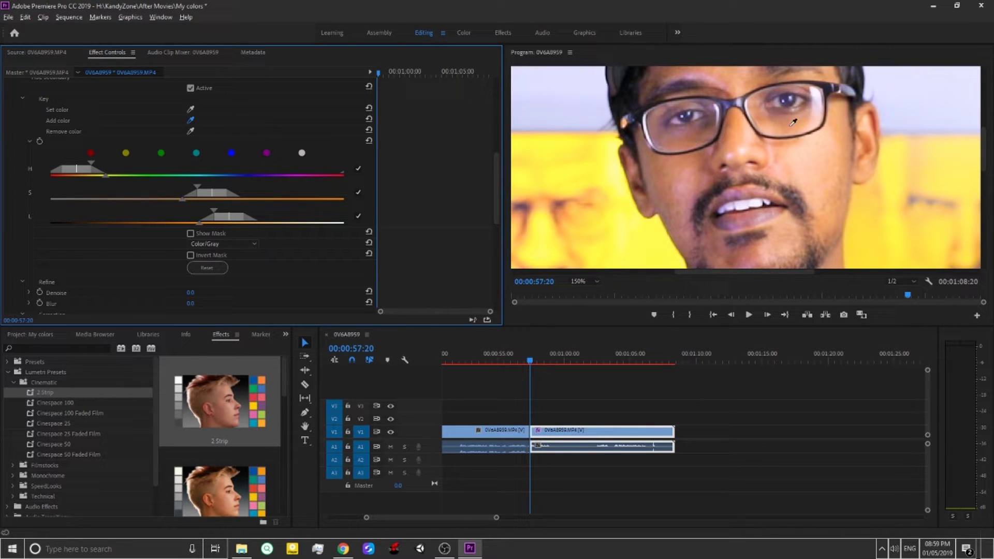
left_click(836, 125)
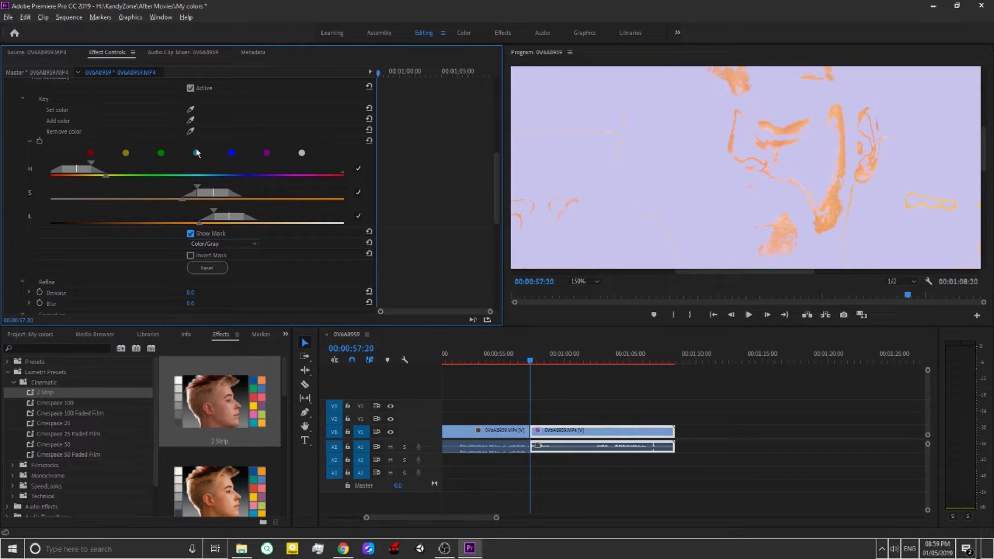
left_click(192, 120)
left_click(822, 148)
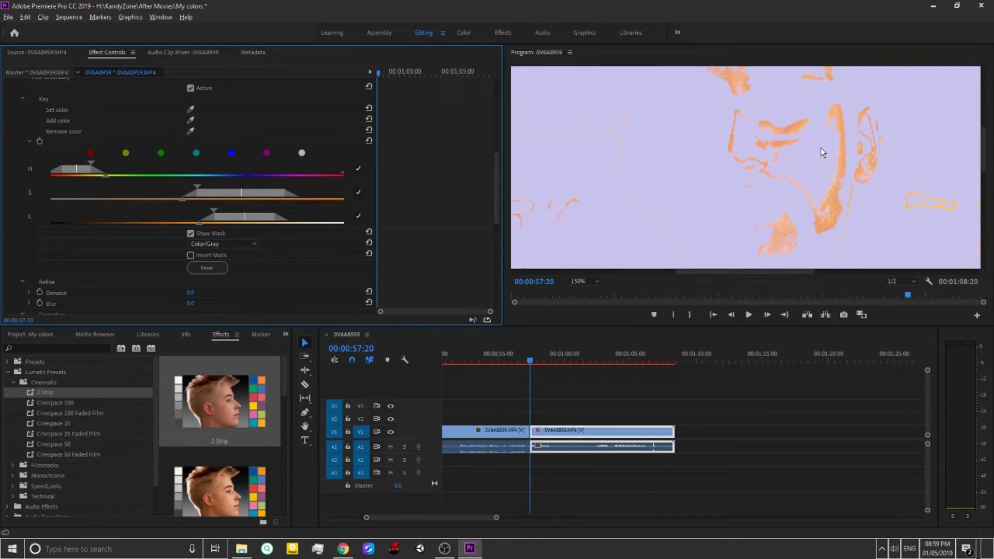
left_click(800, 216)
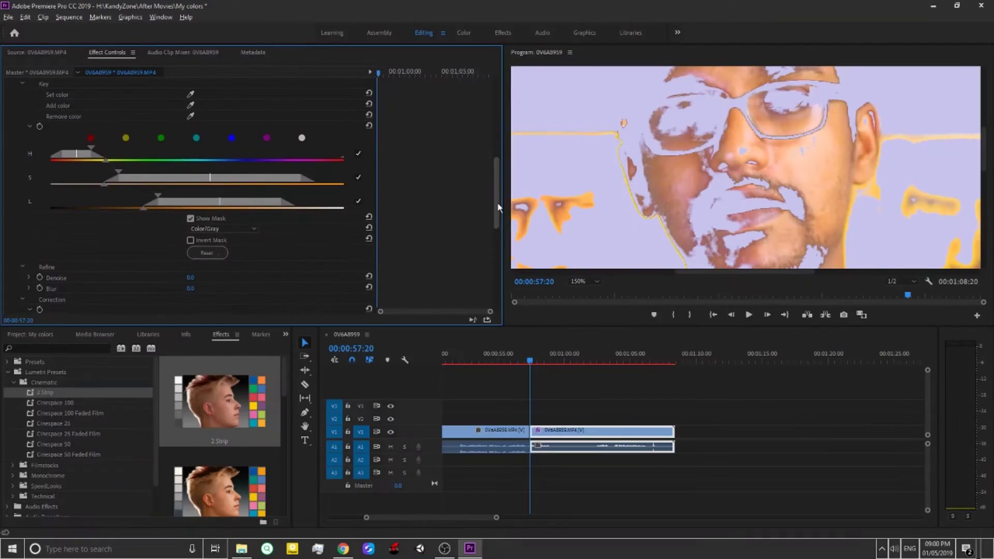
left_click_drag(497, 202, 500, 217)
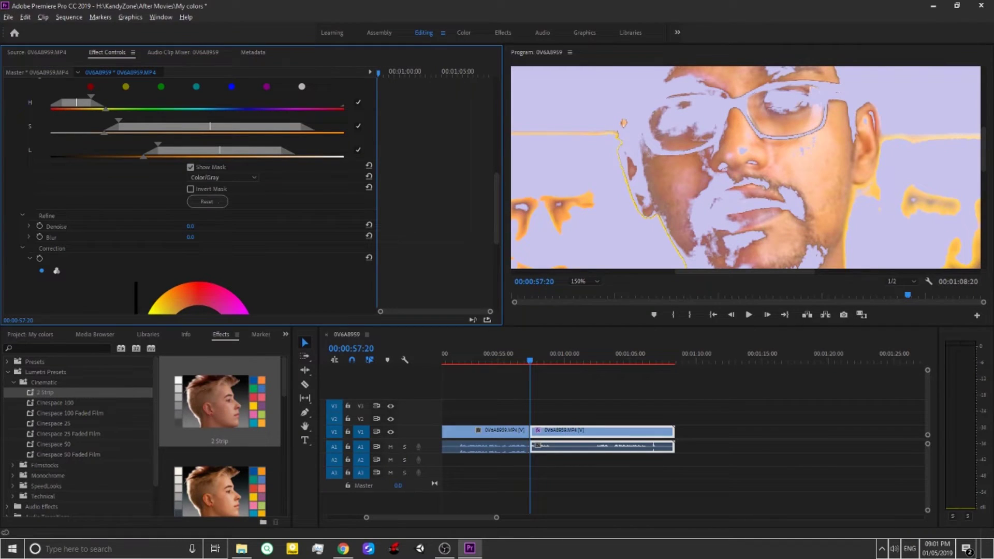
Set the key's Refine Blur to 2.0, return the Program monitor to Fit, and turn Show Mask off.
left_click_drag(192, 237, 198, 234)
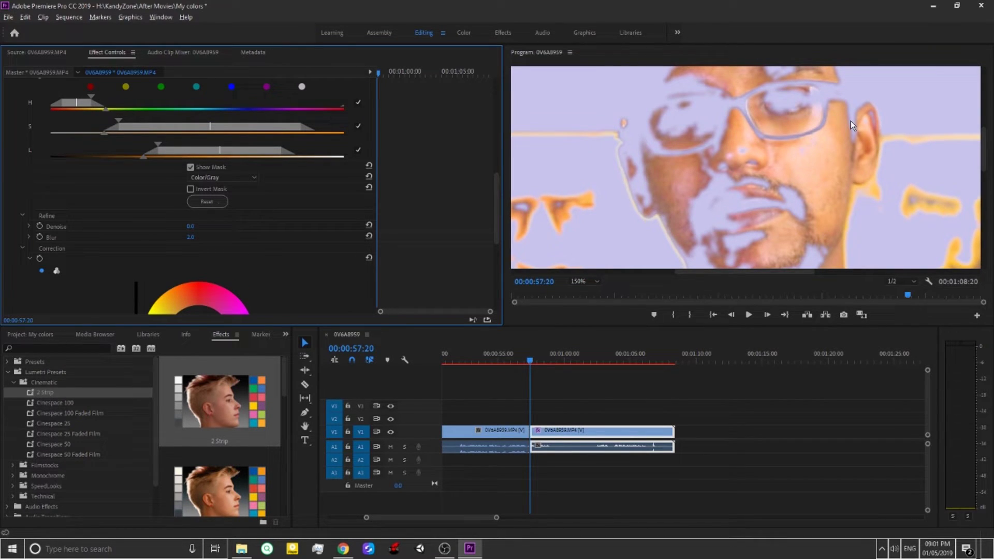
left_click(585, 281)
left_click(579, 279)
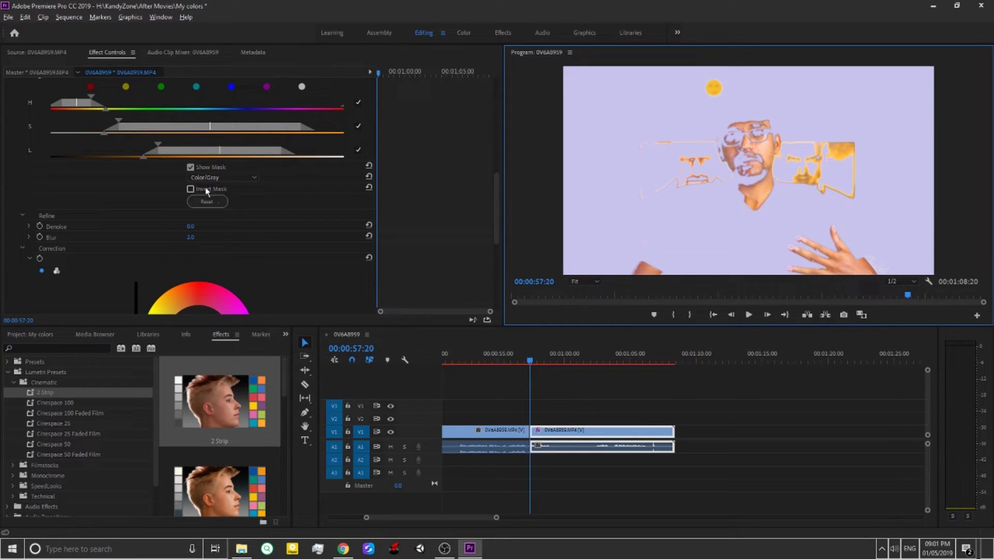
left_click(191, 170)
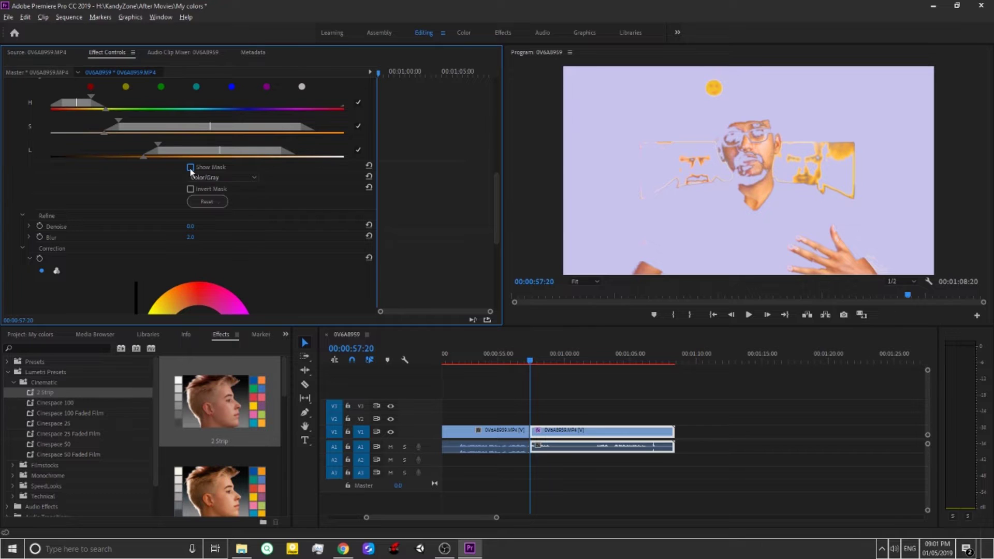
left_click(191, 168)
Lower the correction wheel's slider slightly to darken the picture, then fold away the Lumetri Color settings.
left_click_drag(494, 203, 499, 254)
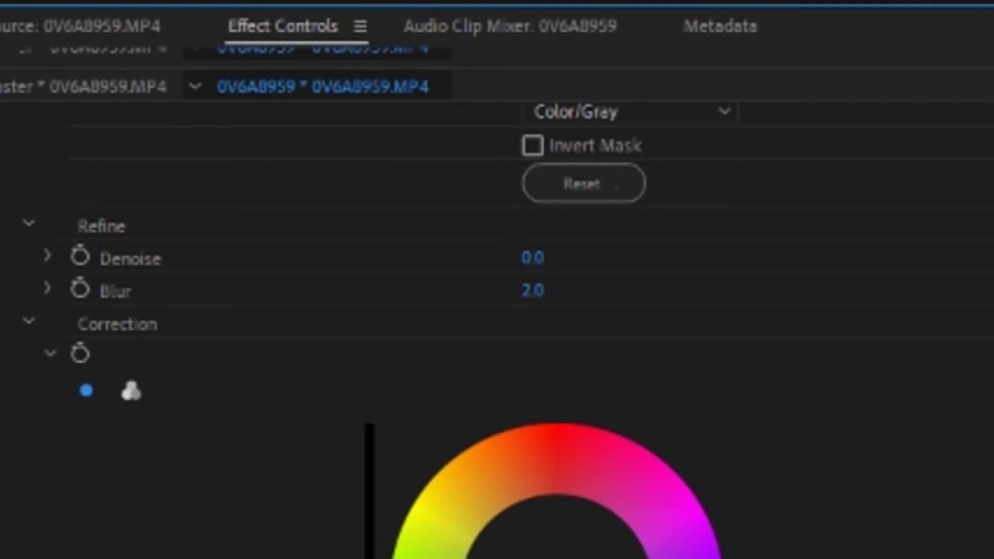
scroll(378, 302, "down", 3)
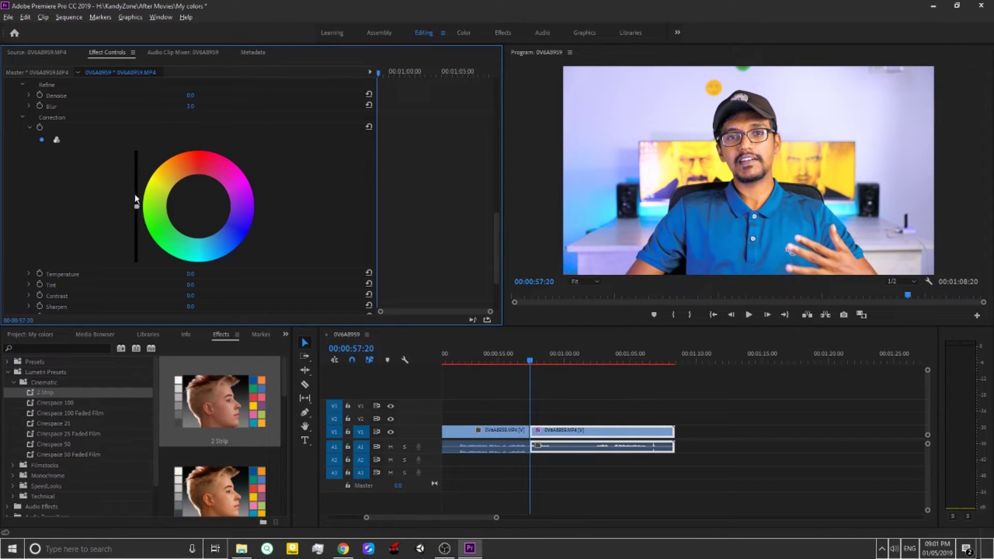
left_click_drag(137, 207, 137, 262)
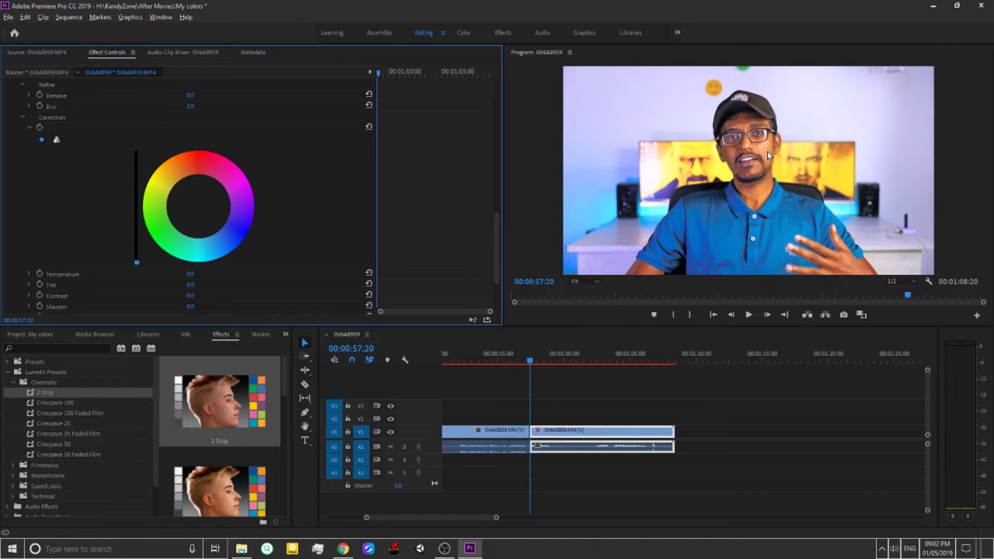
left_click_drag(137, 262, 137, 183)
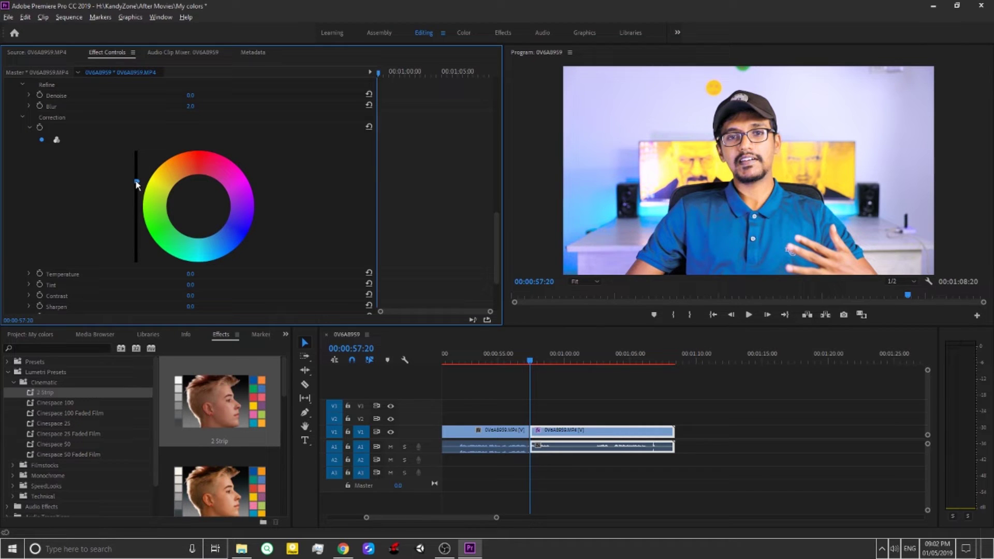
left_click_drag(137, 184, 137, 192)
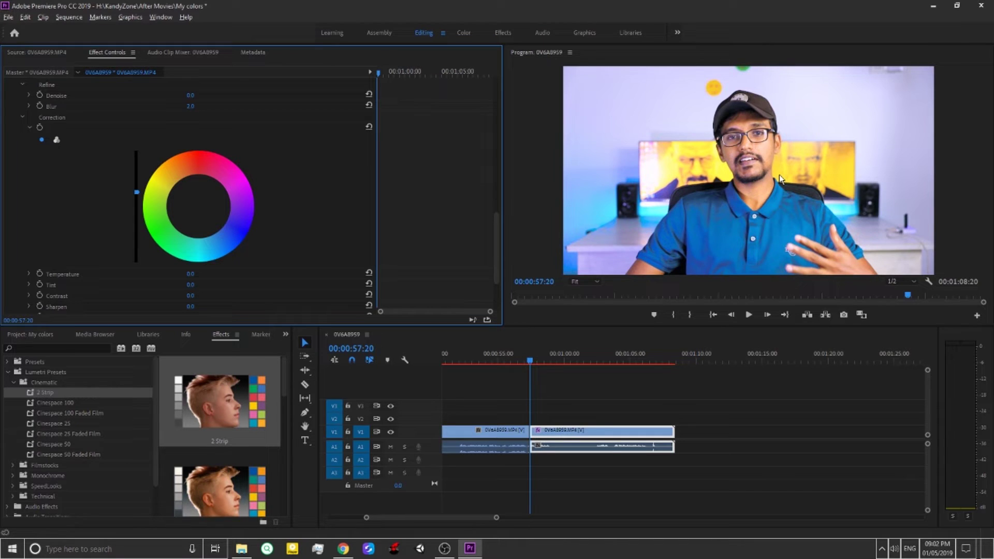
left_click_drag(495, 243, 496, 101)
left_click(7, 216)
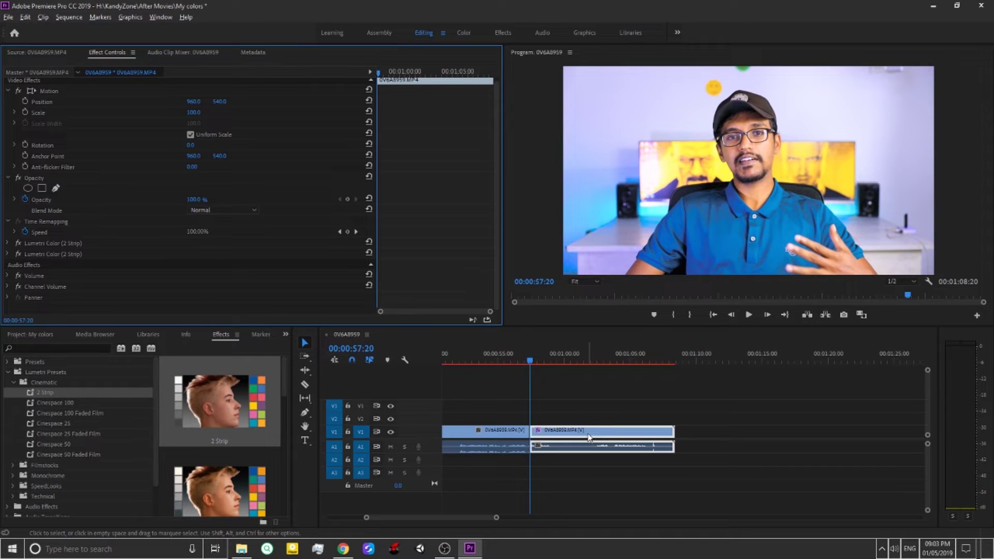
Toggle a Lumetri Color effect off to compare, then set the playhead to 00:00:58:44.
left_click(18, 254)
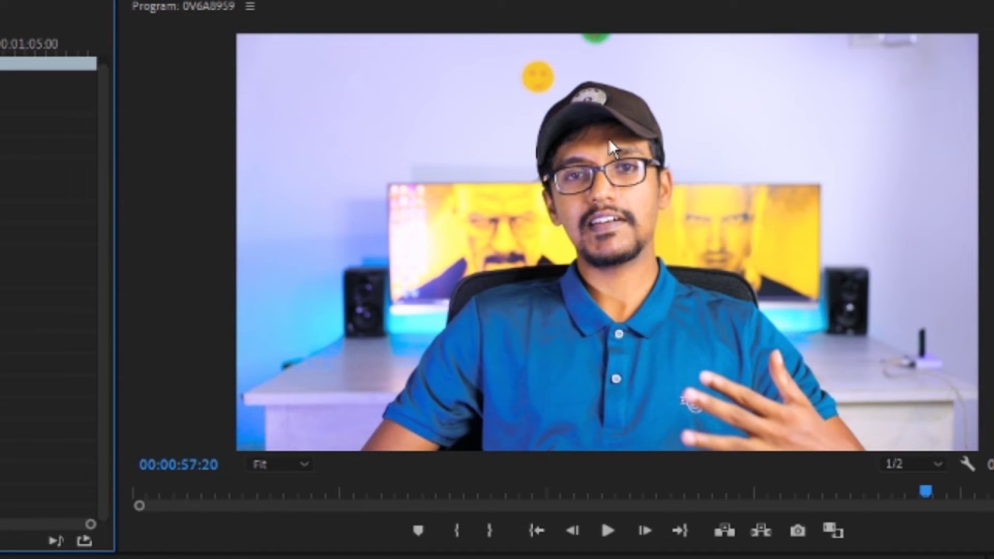
left_click(549, 361)
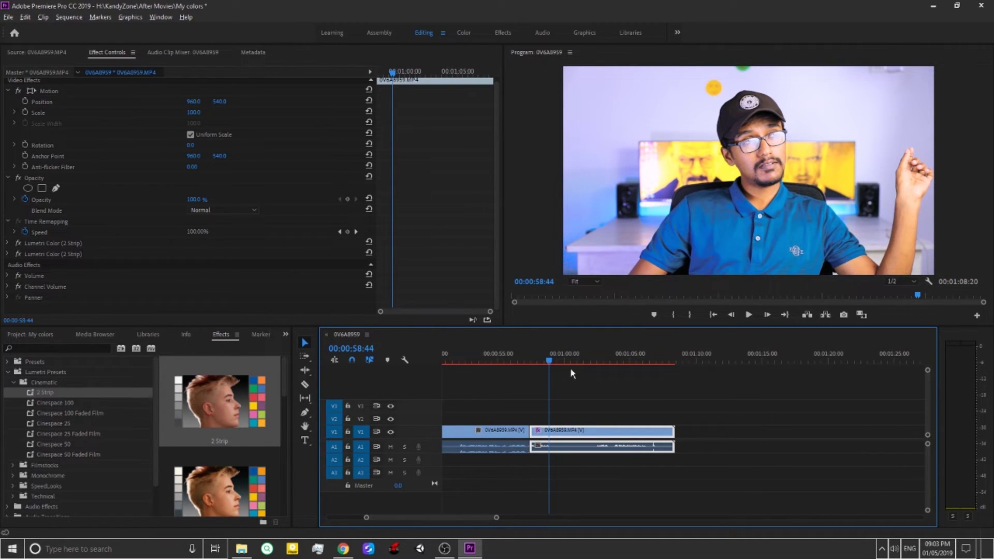
scroll(558, 419, "down", 2, "alt")
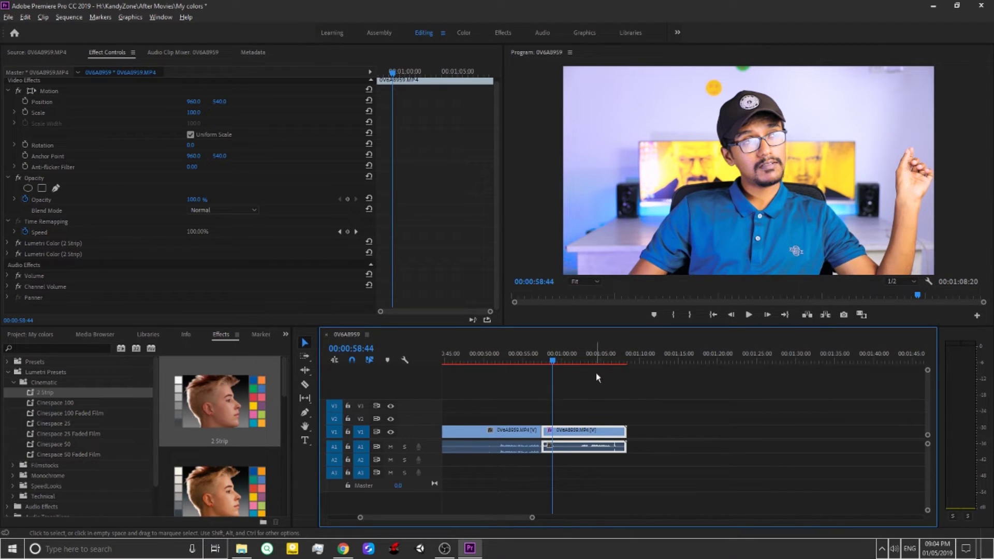
Create a 1920×1080 Adjustment Layer and place it on V3 above the clip.
left_click(37, 334)
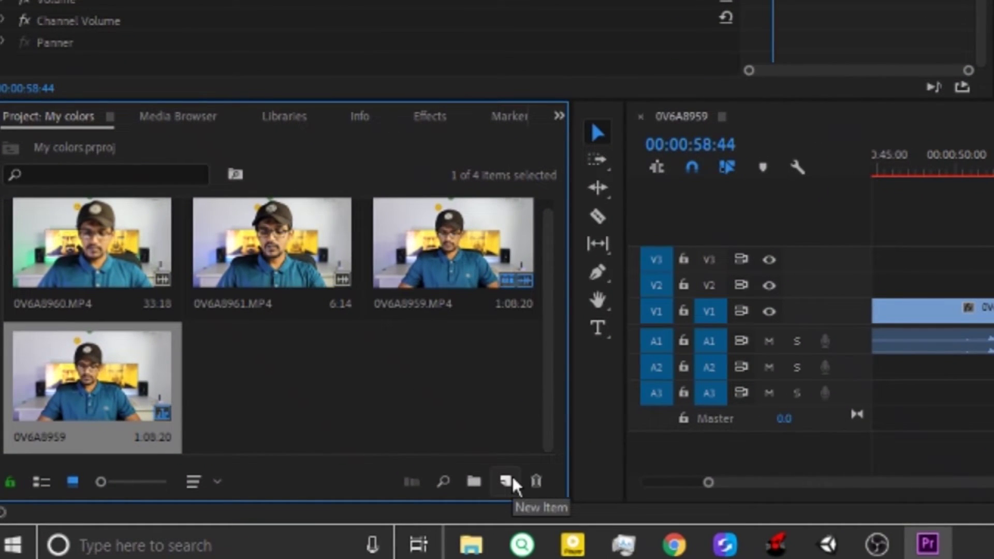
left_click(509, 480)
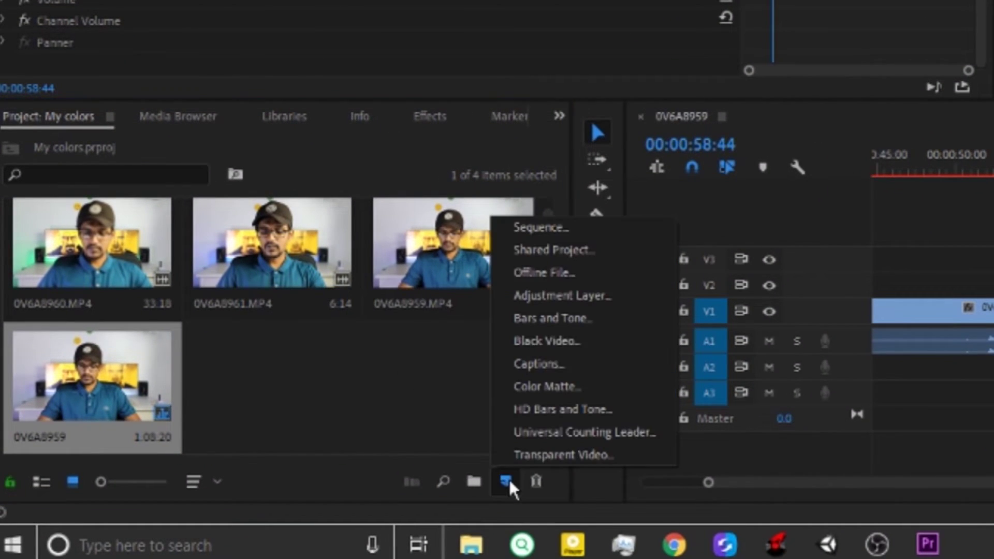
left_click(568, 293)
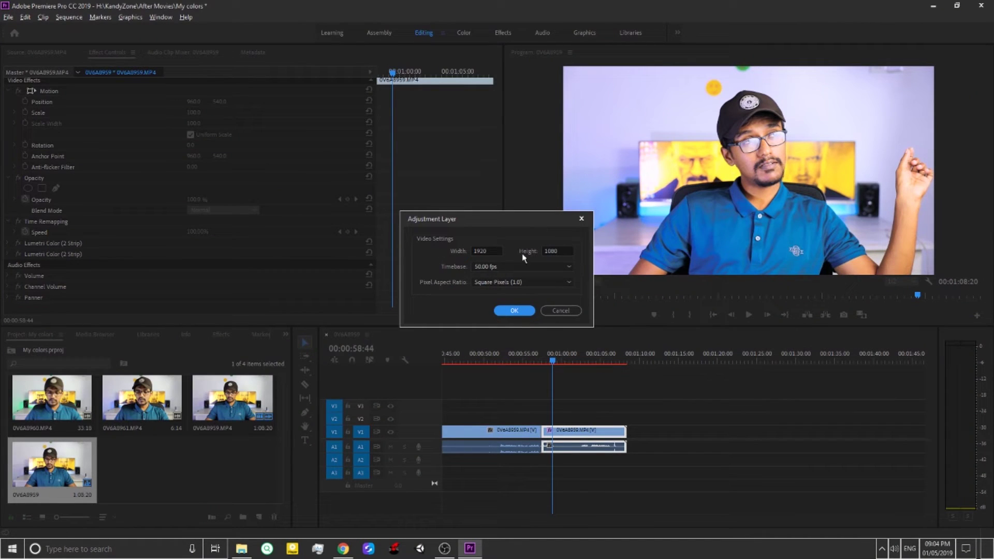
left_click(514, 310)
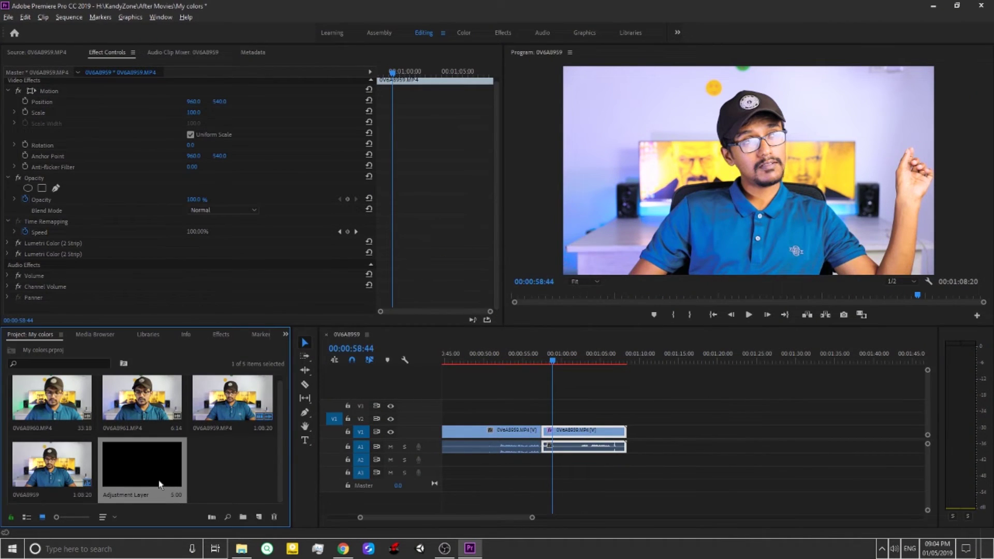
left_click_drag(142, 465, 838, 405)
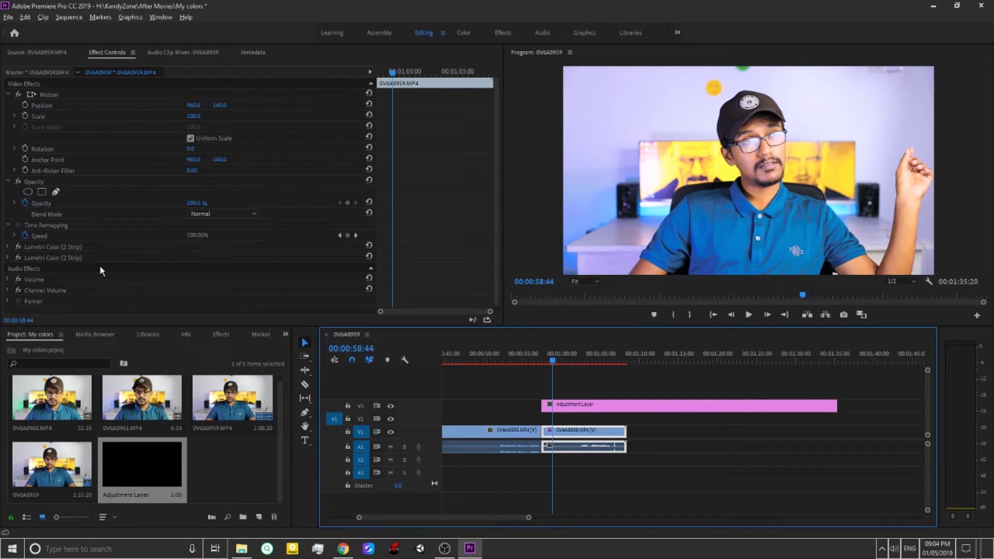
Cut both Lumetri Color (2 Strip) effects from the clip and paste them onto the Adjustment Layer.
left_click(36, 245)
left_click(51, 255)
left_click(55, 249, "shift")
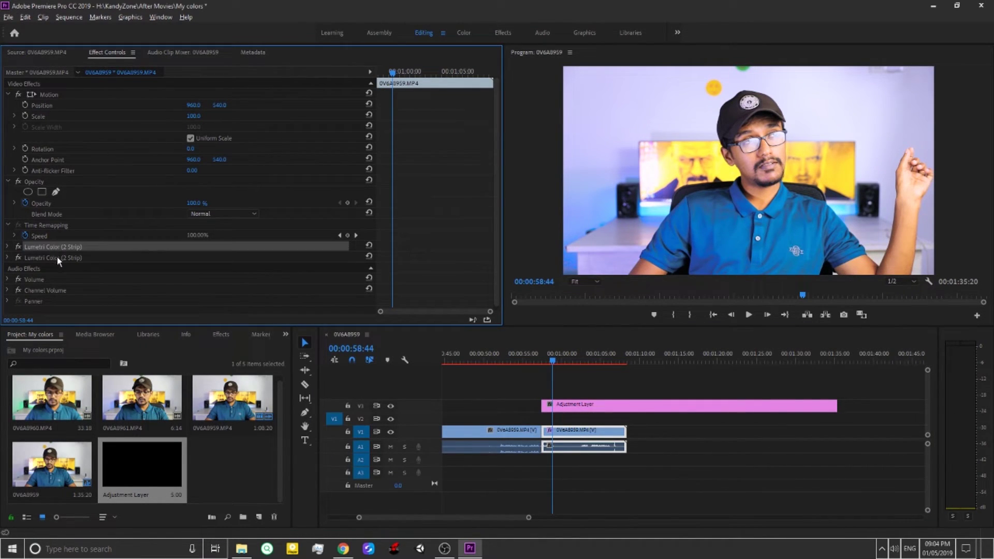
right_click(57, 246)
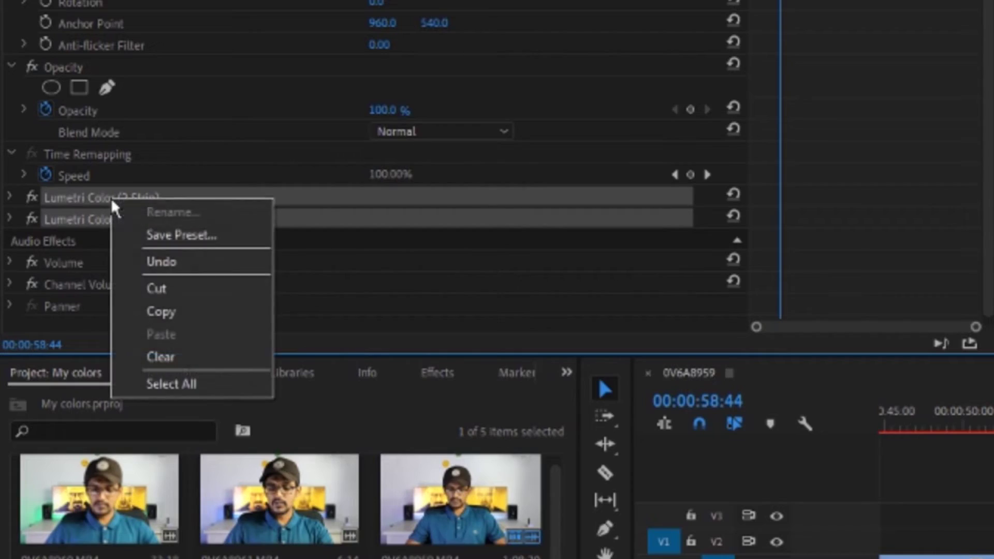
left_click(167, 284)
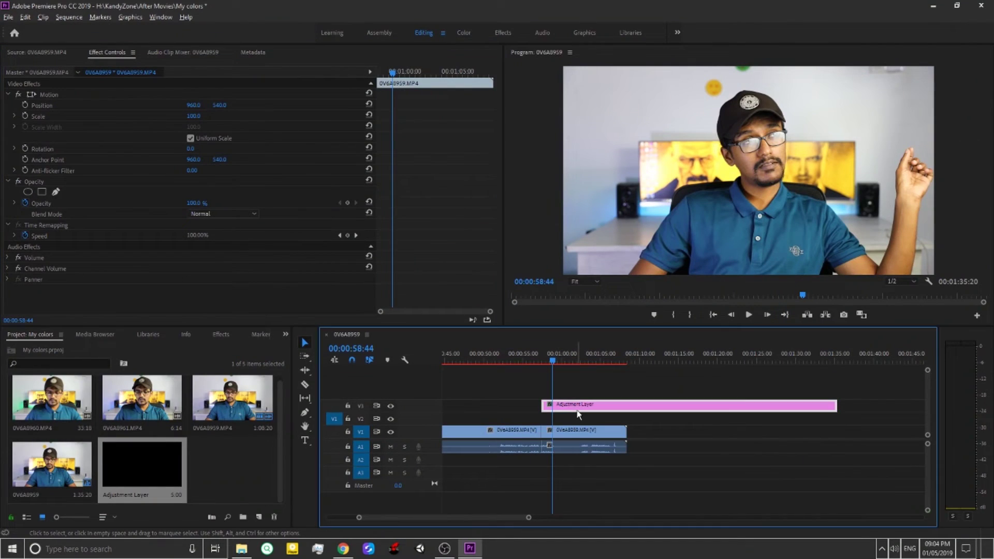
right_click(187, 282)
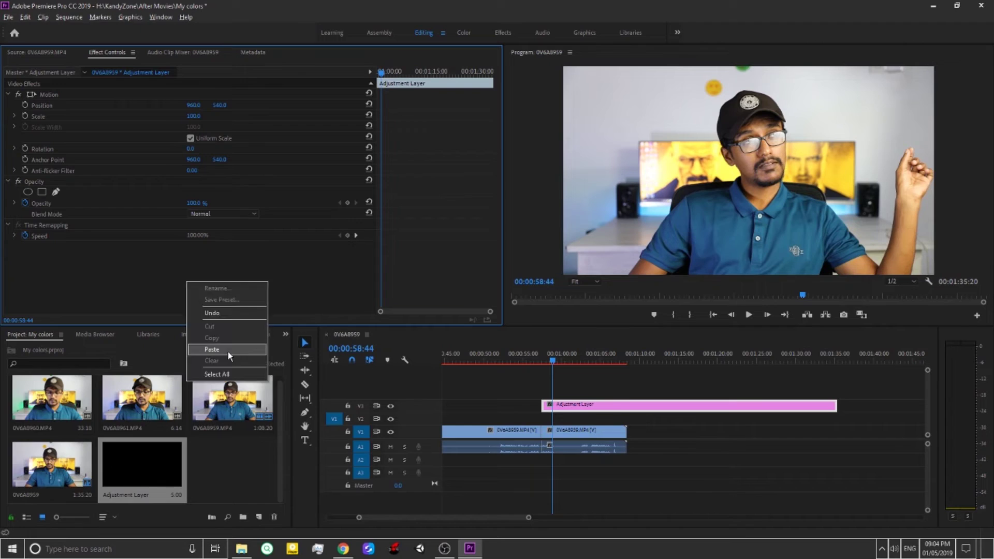
left_click(227, 352)
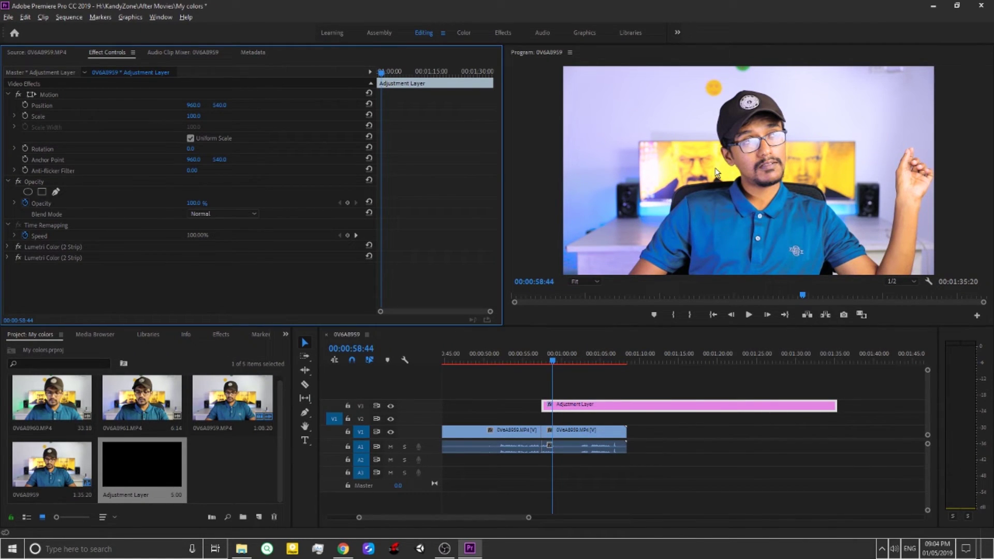
left_click_drag(607, 409, 643, 413)
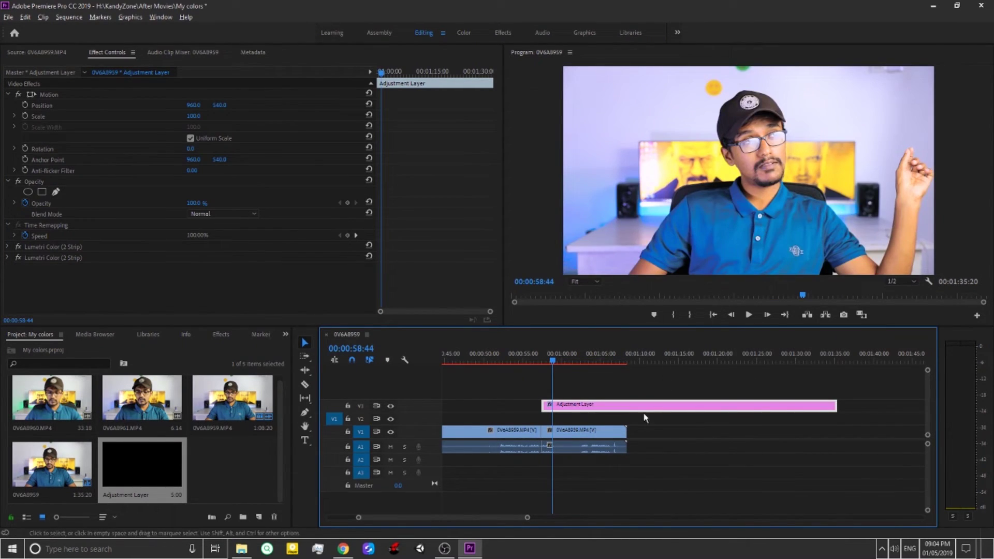
Razor the V1 clip twice, move the short piece to about 00:01:15, and save the project.
key("c")
left_click(502, 433)
left_click(518, 433)
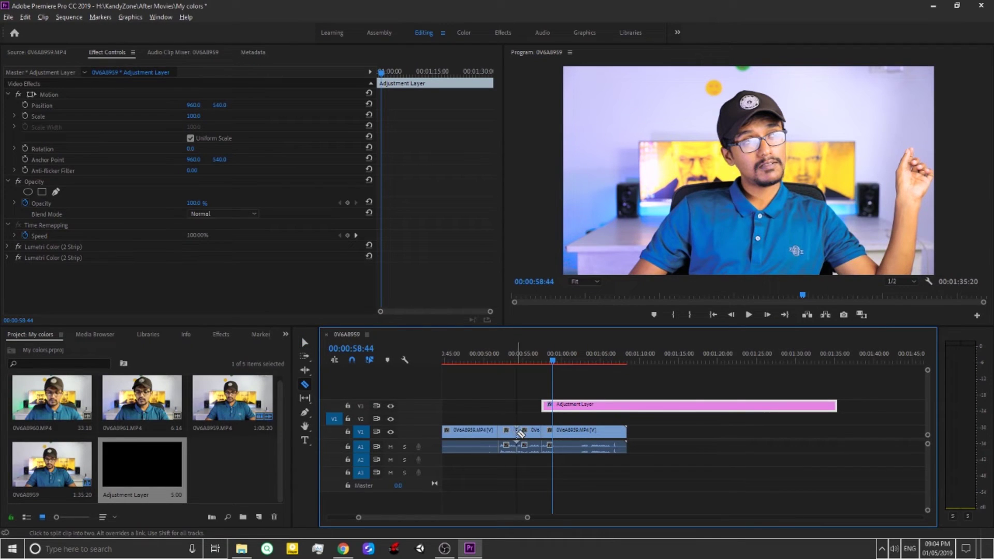
key("v")
left_click_drag(511, 433, 680, 433)
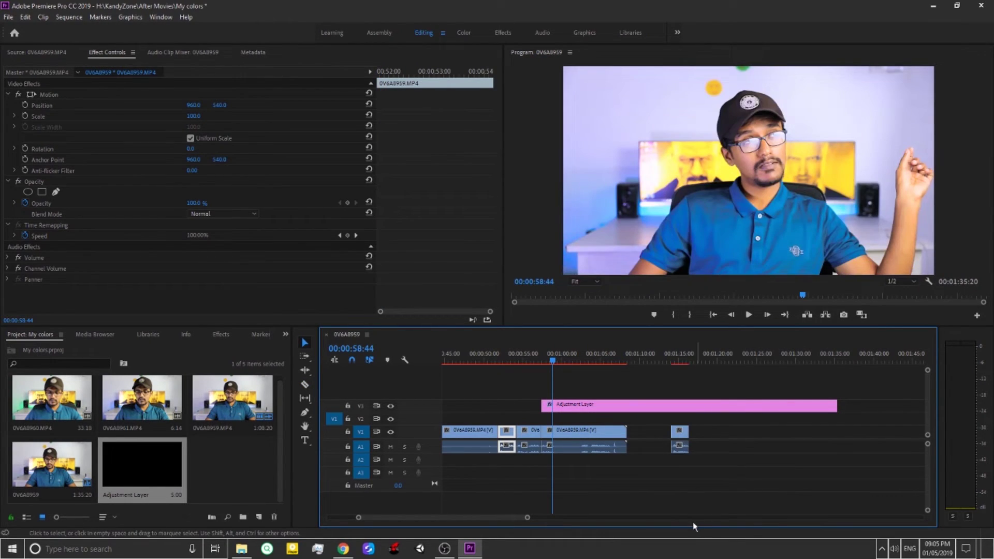
left_click(680, 444)
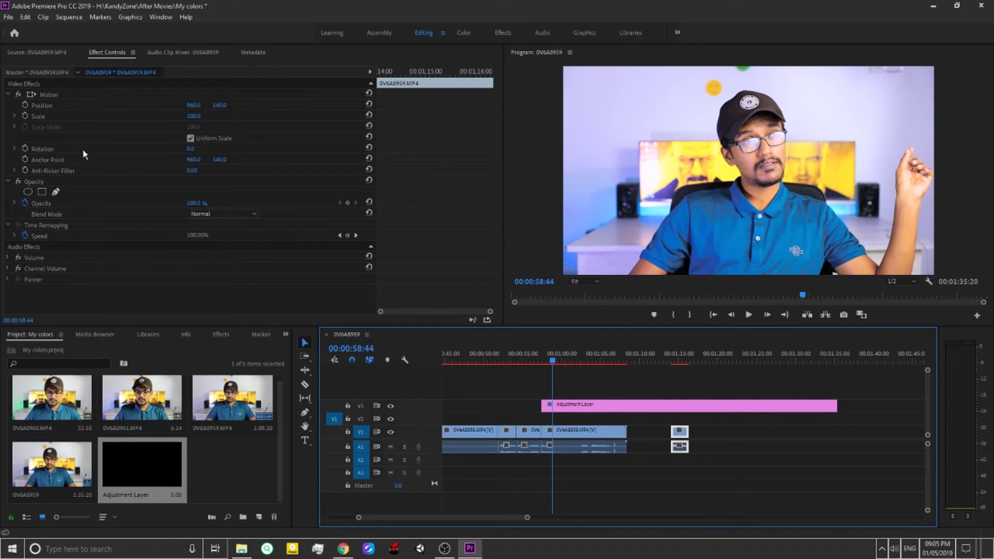
left_click_drag(564, 357, 679, 383)
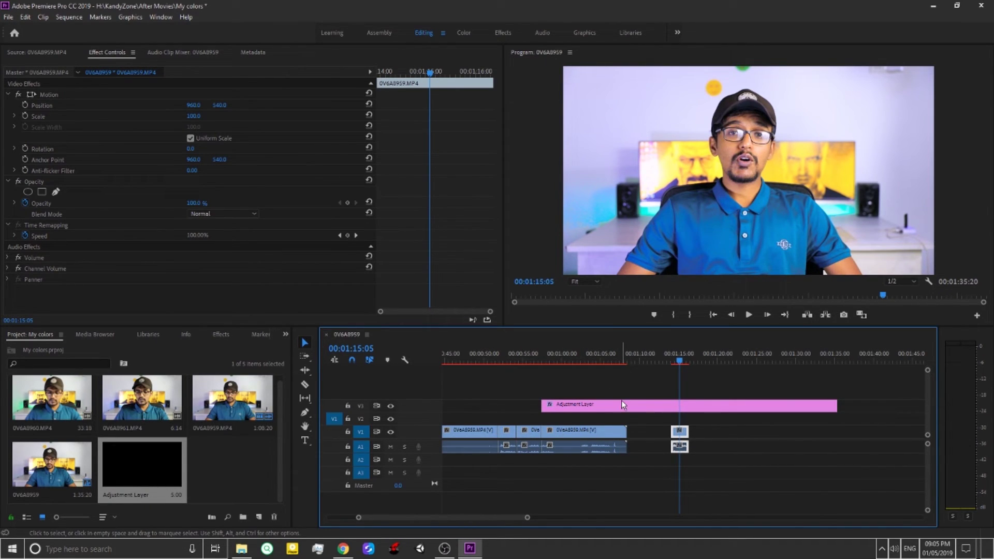
key("ctrl+s")
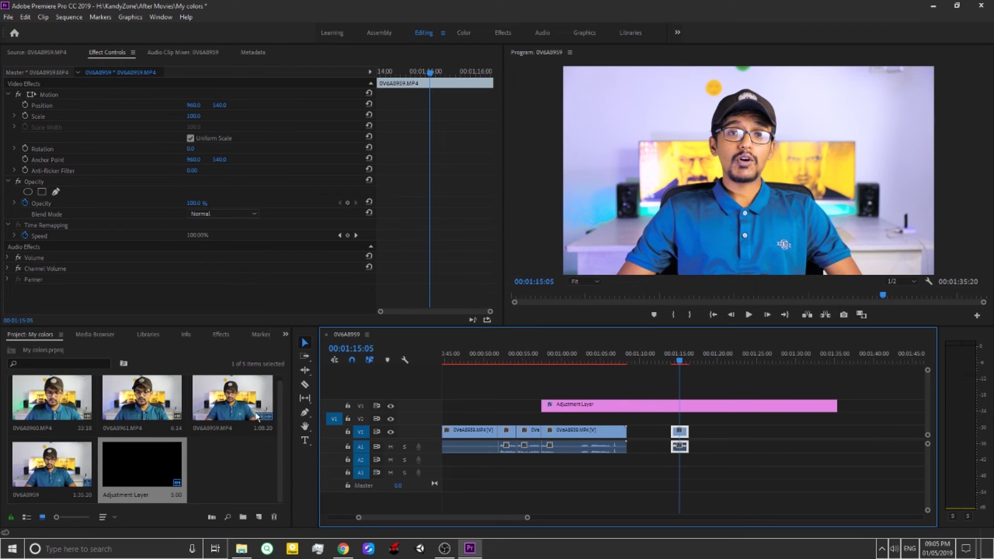